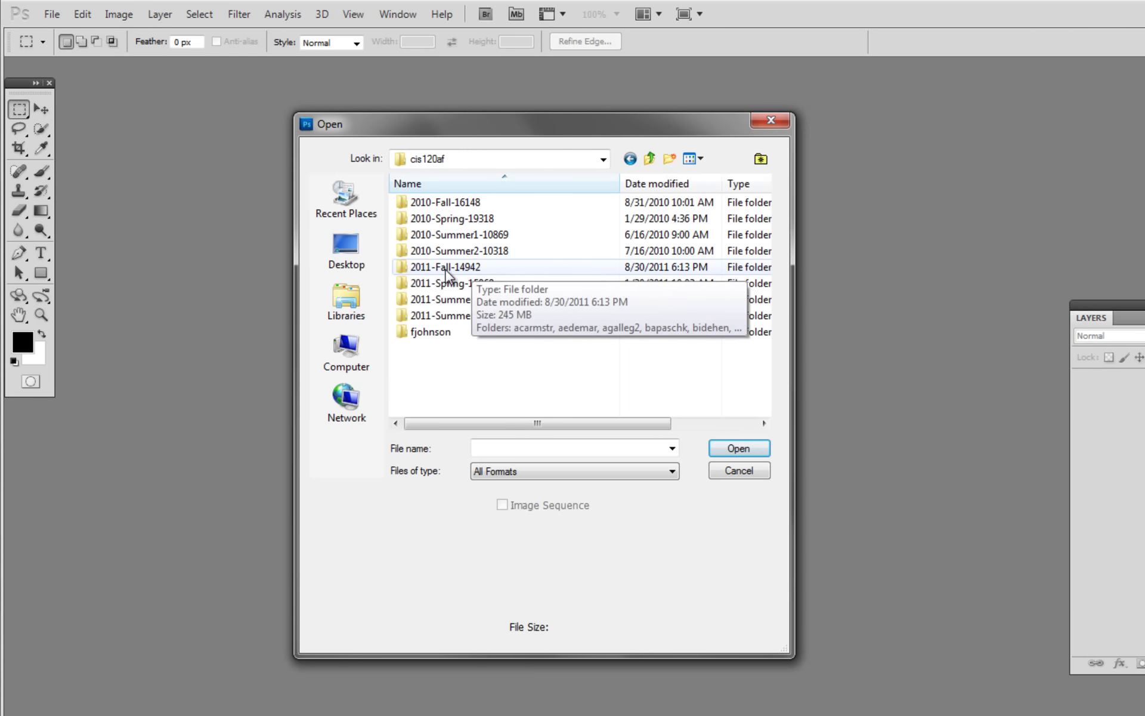
Open Grad002.tif from the student's folder inside 2011-Fall-14942.
double_click(446, 270)
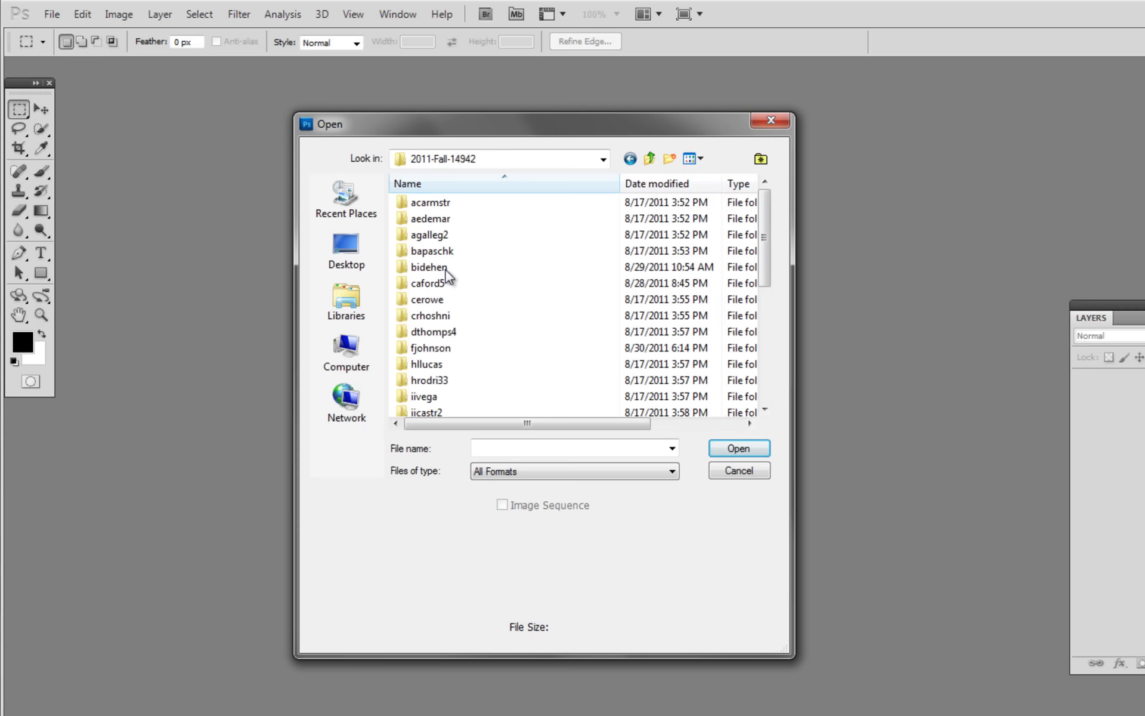
drag(770, 270, 762, 281)
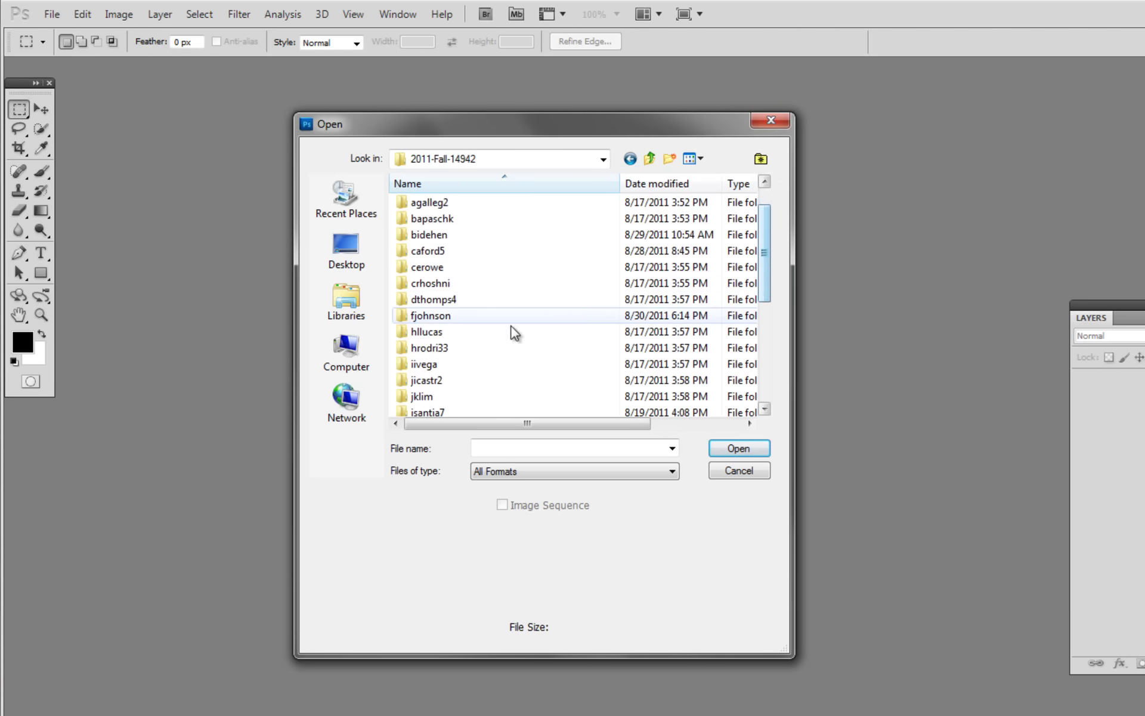
double_click(431, 317)
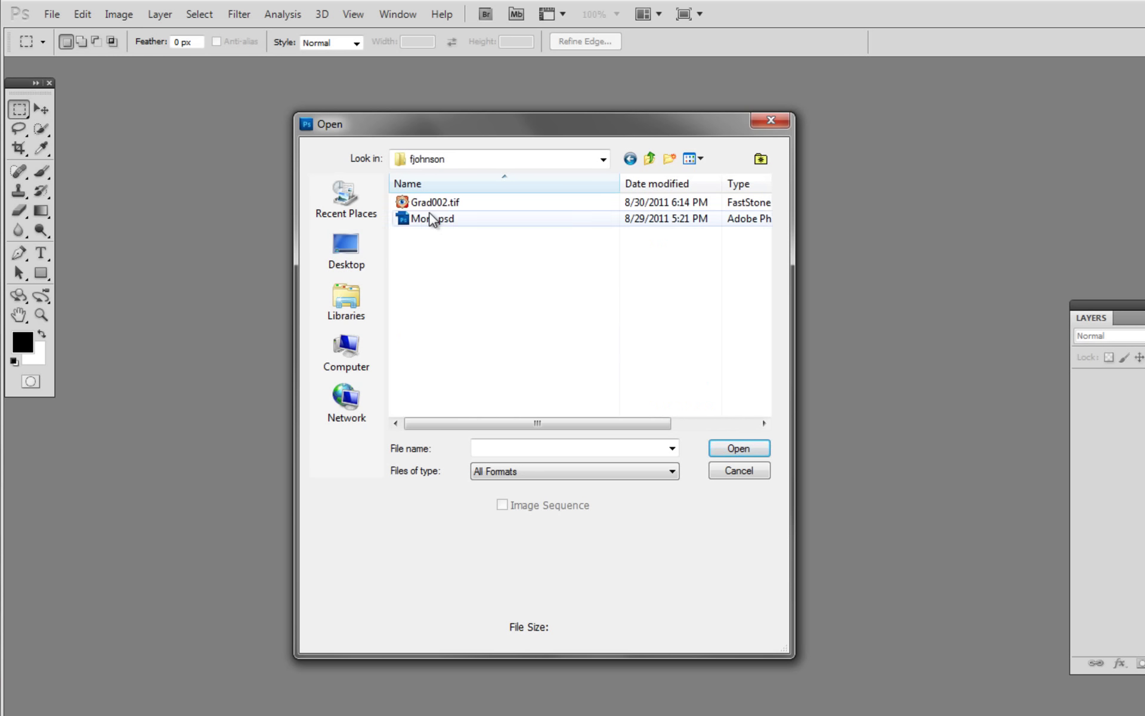
click(401, 206)
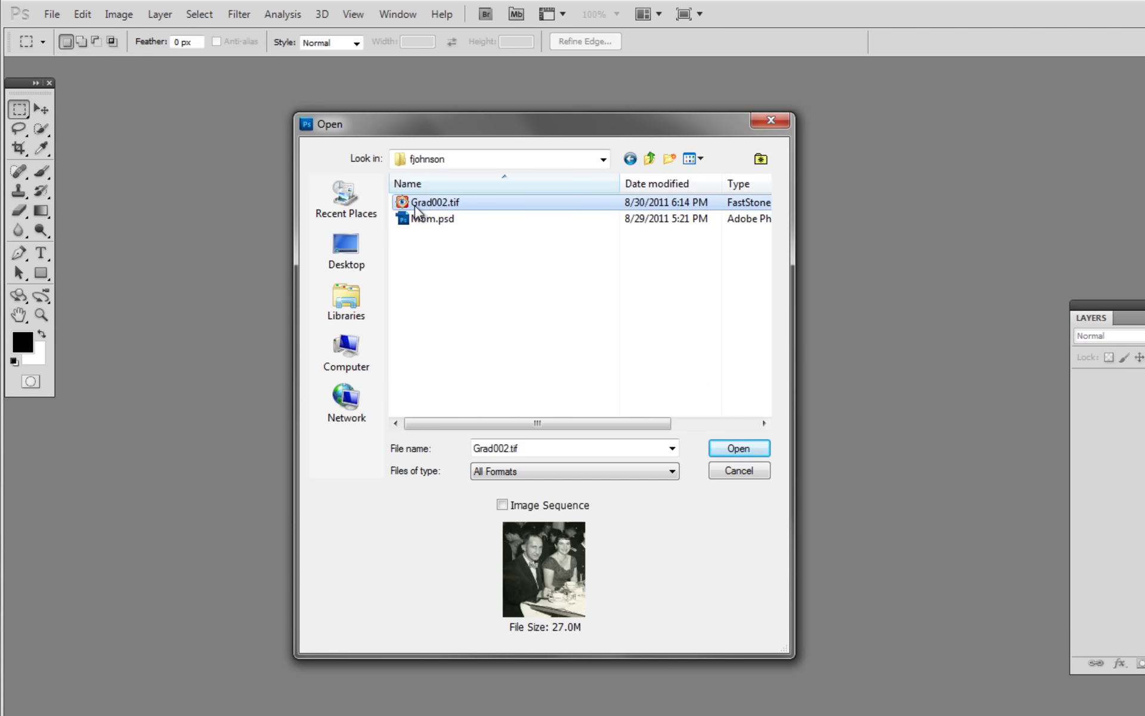
click(742, 450)
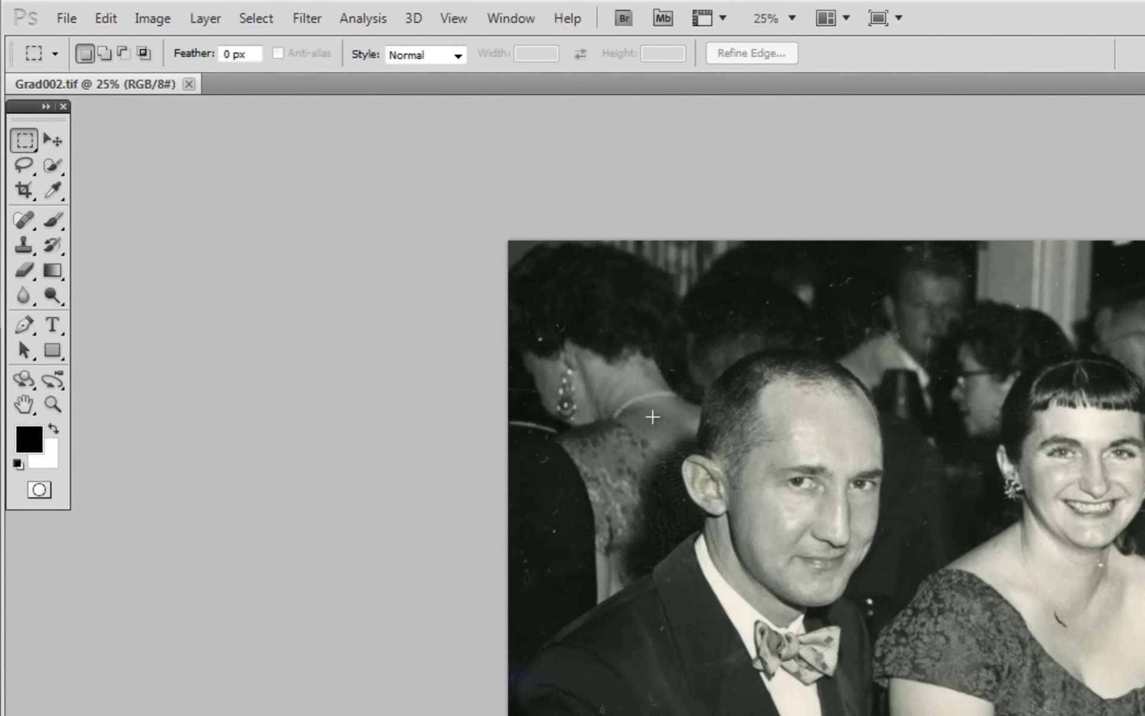
Crop the photo, trimming a thin strip from its left and bottom edges.
click(24, 191)
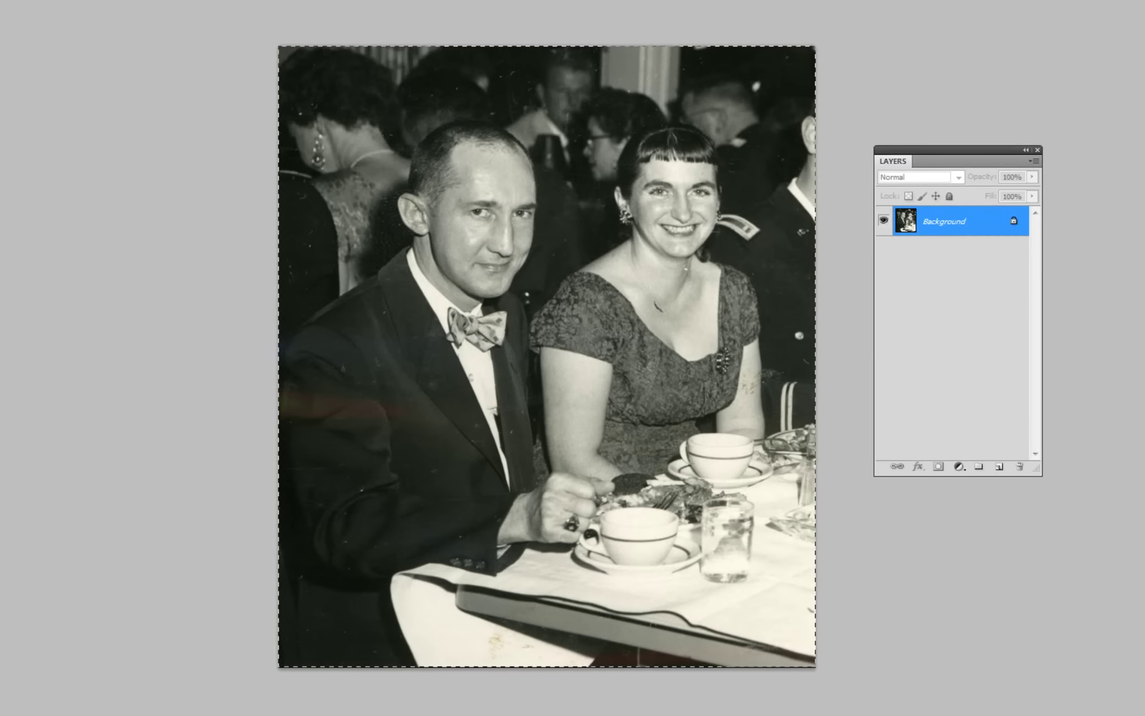
drag(815, 666, 816, 667)
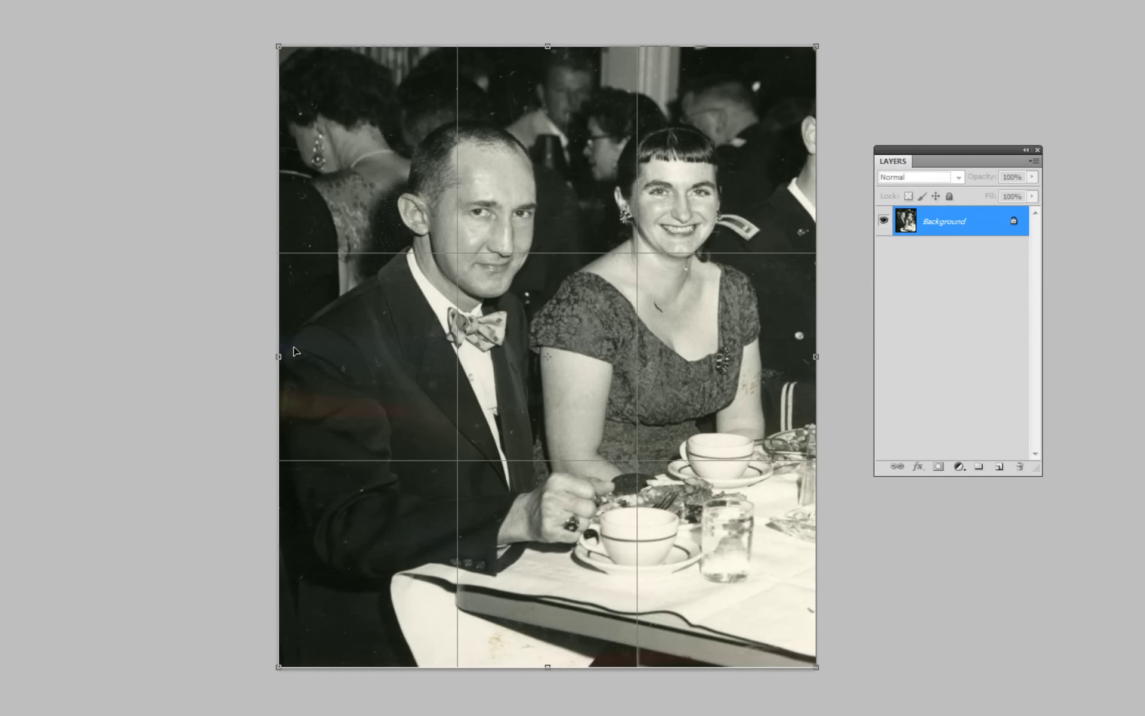
drag(279, 356, 289, 357)
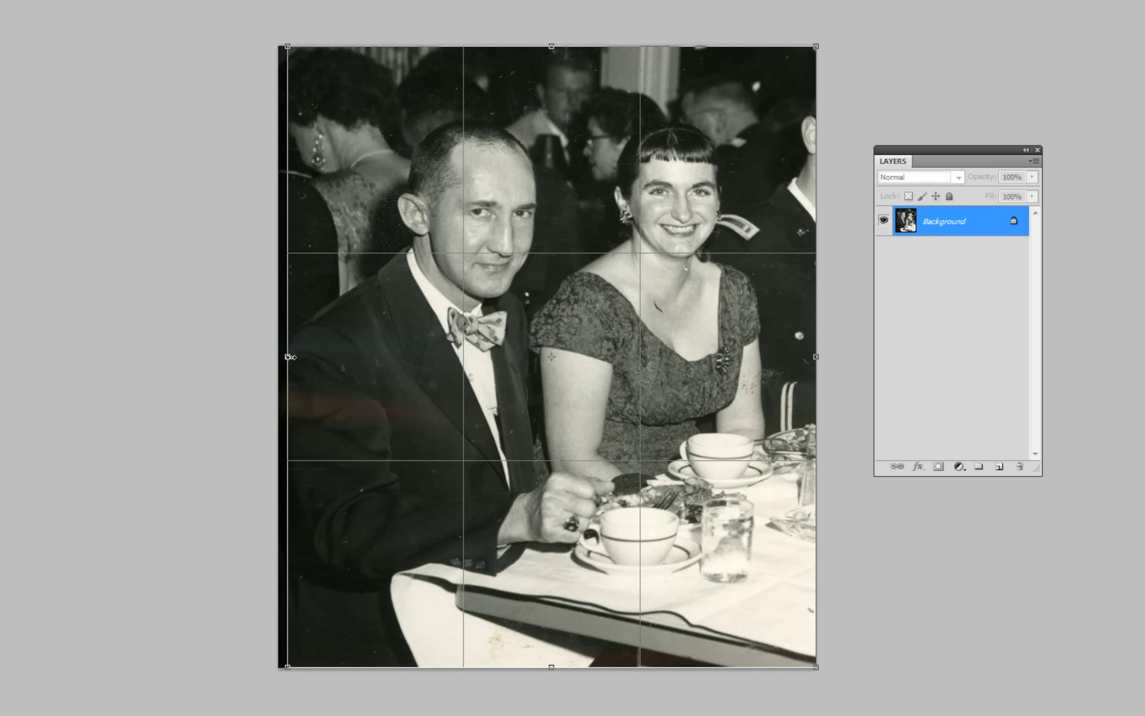
mouse_move(559, 668)
mouse_down()
mouse_move(566, 576)
mouse_move(560, 670)
mouse_move(565, 658)
mouse_up()
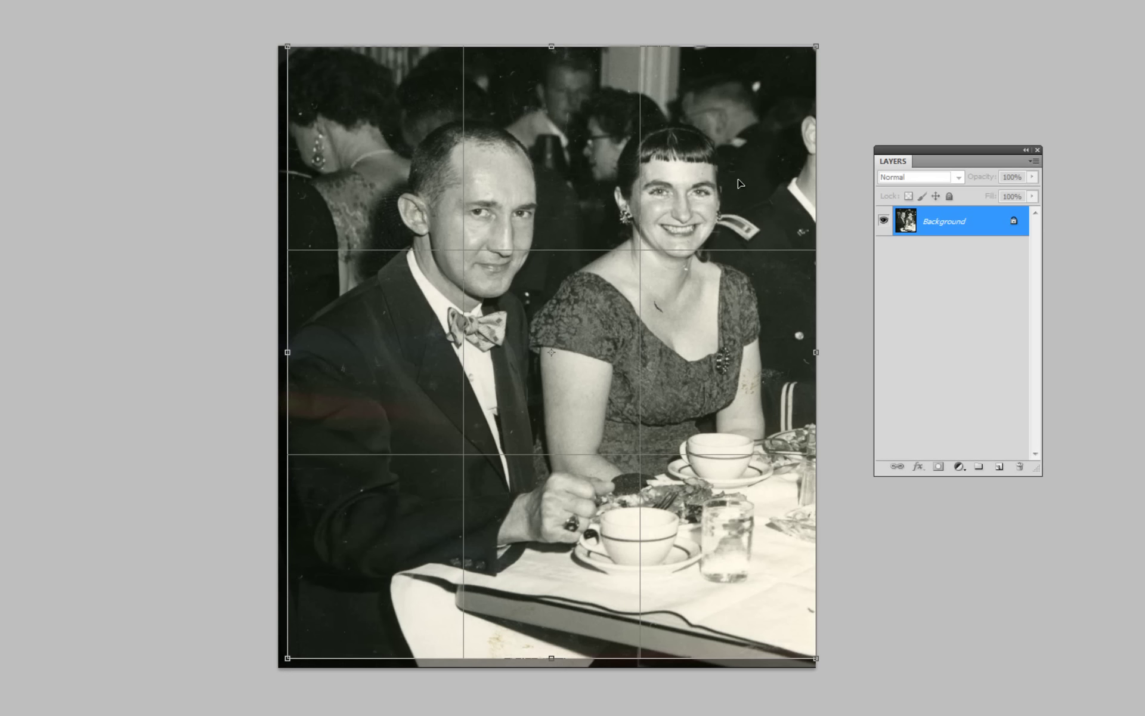
key(Return)
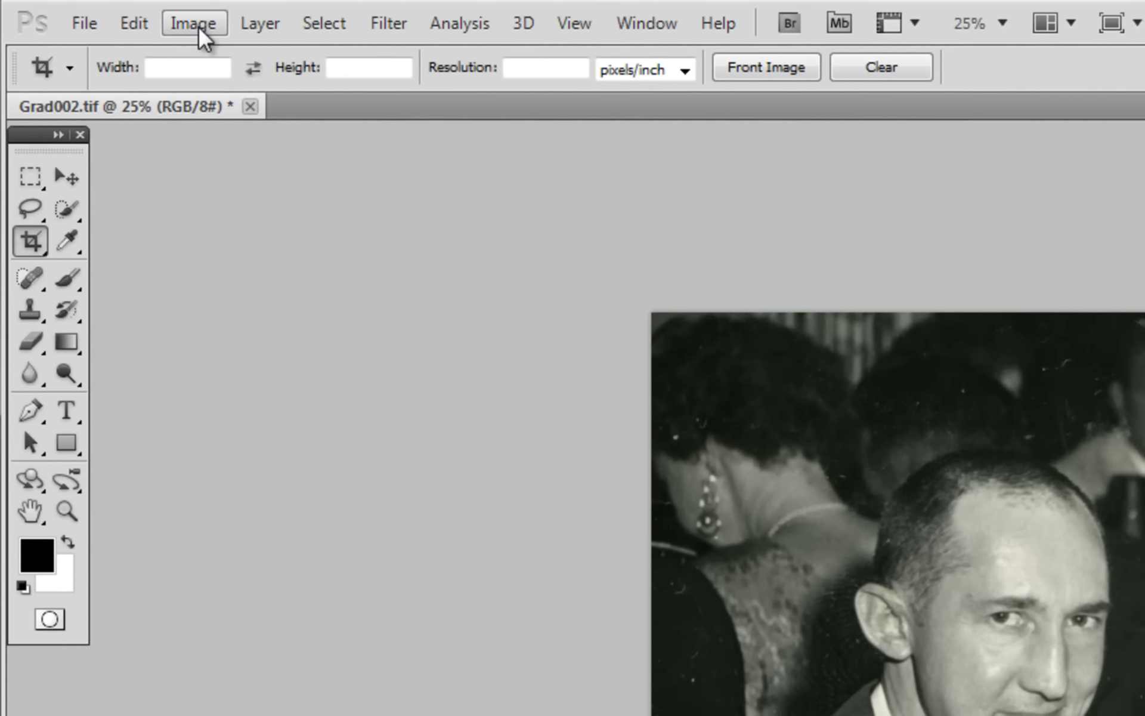
Set Image Size to 8 × 9.264 inches at 351.25 pixels/inch without resampling.
click(198, 26)
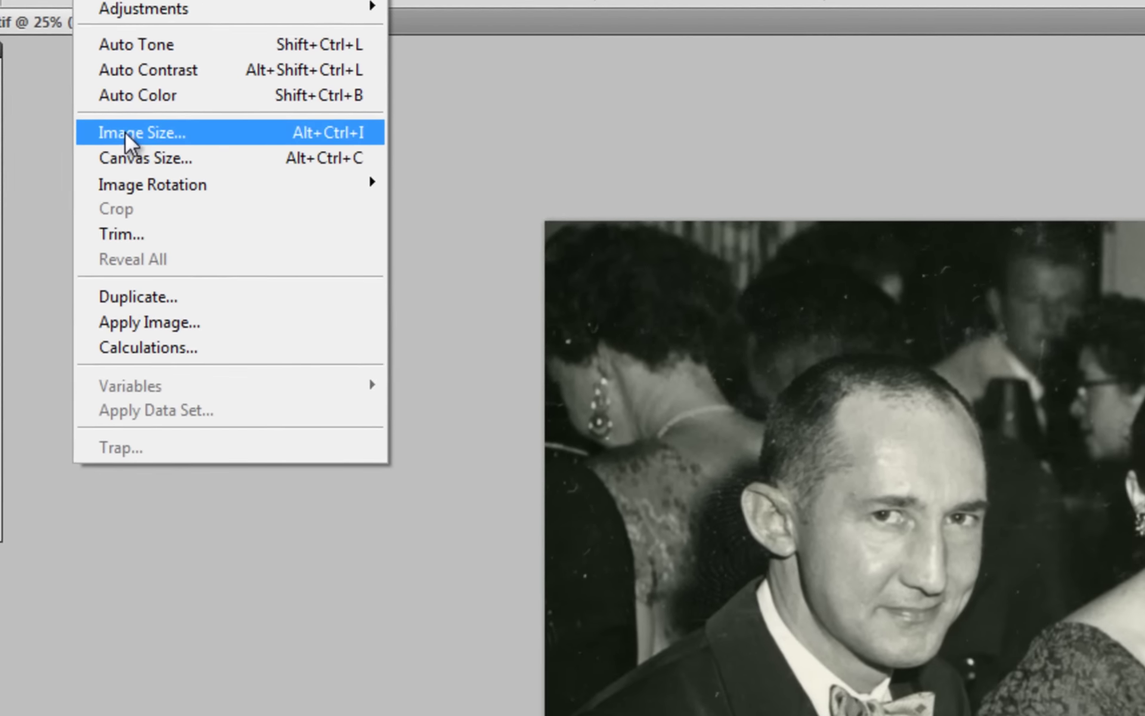
click(207, 221)
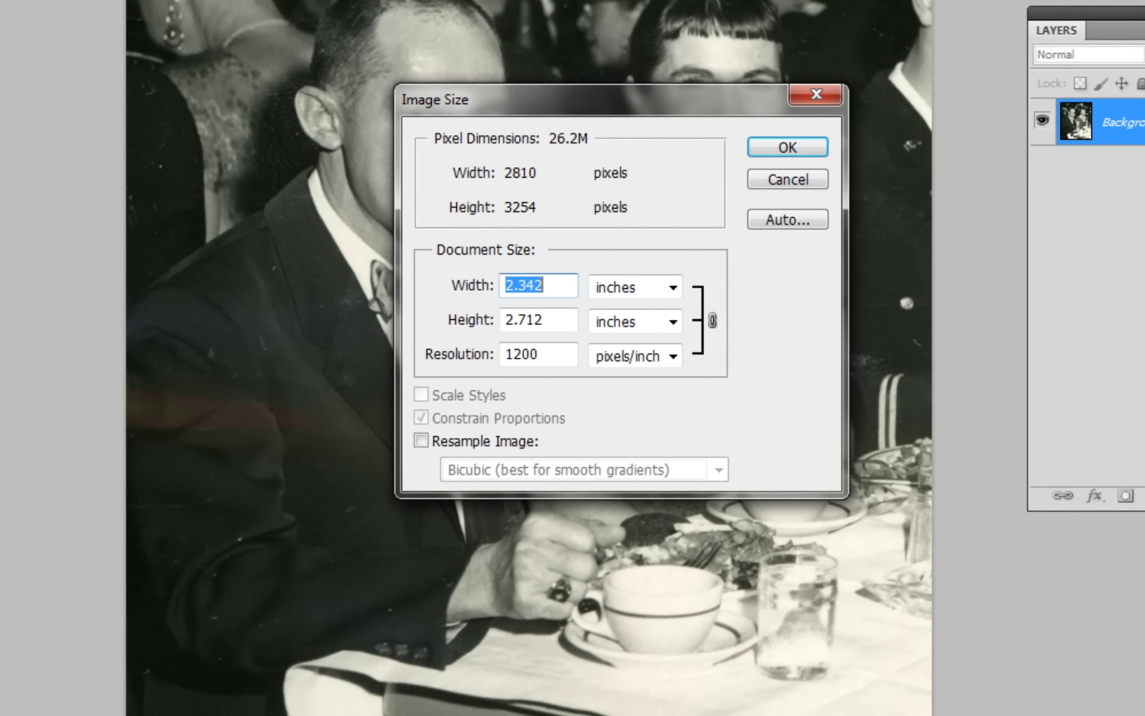
drag(687, 102, 731, 303)
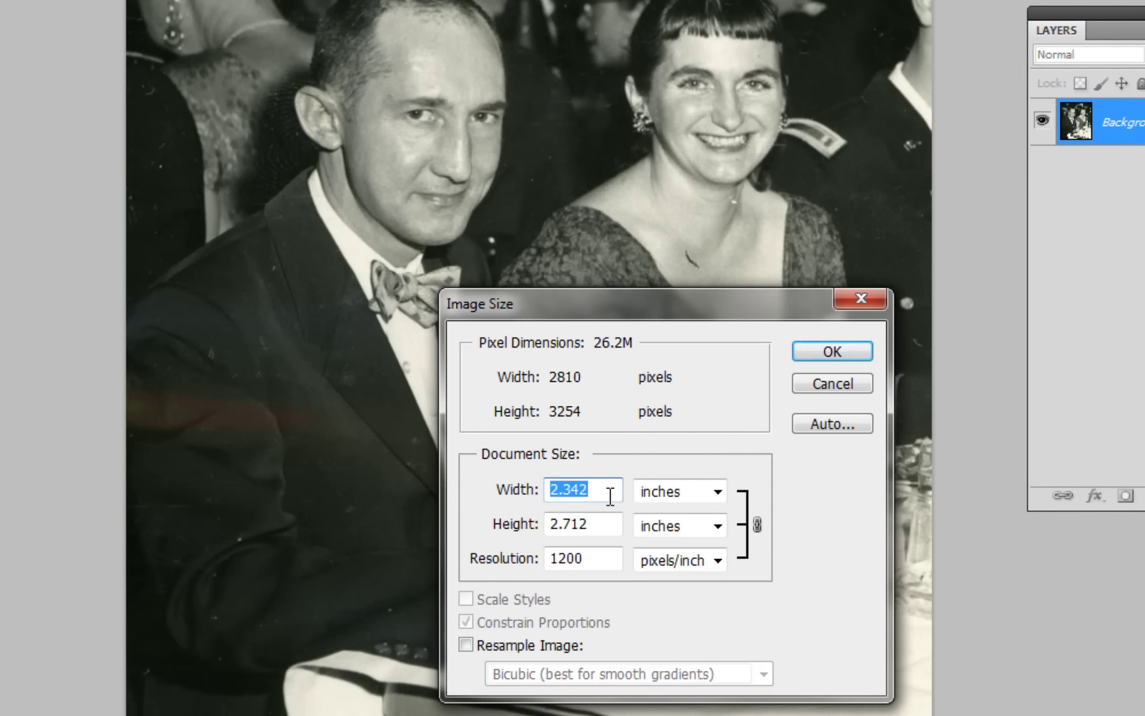
text(8)
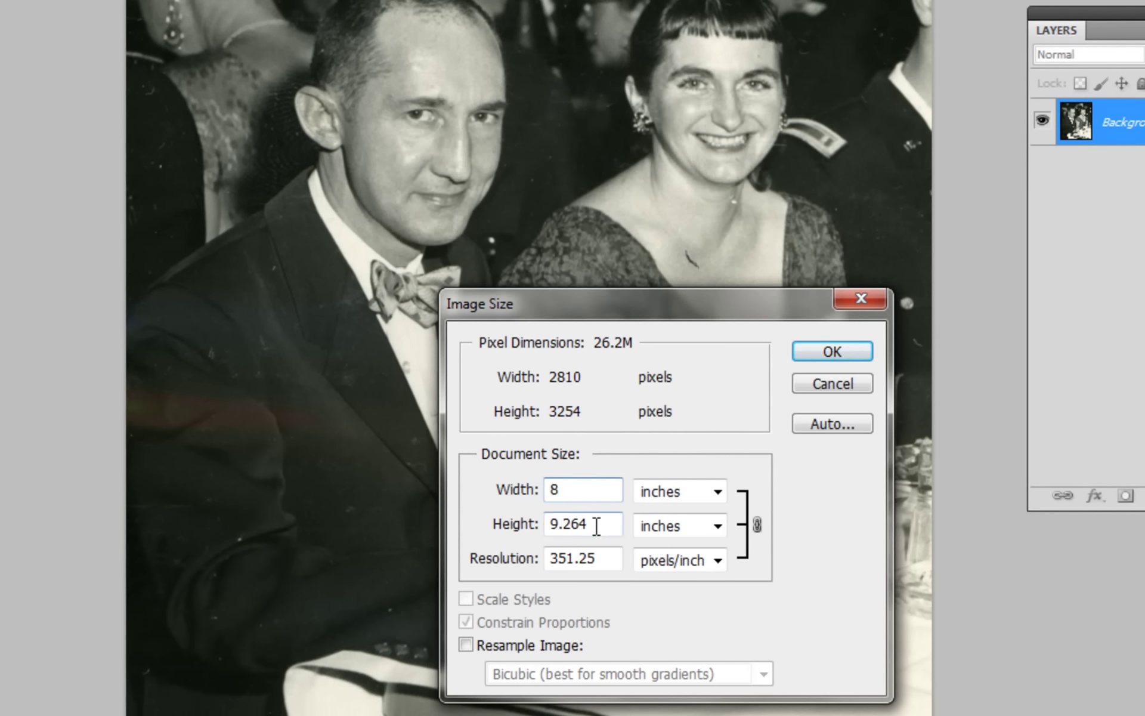
drag(594, 524, 529, 525)
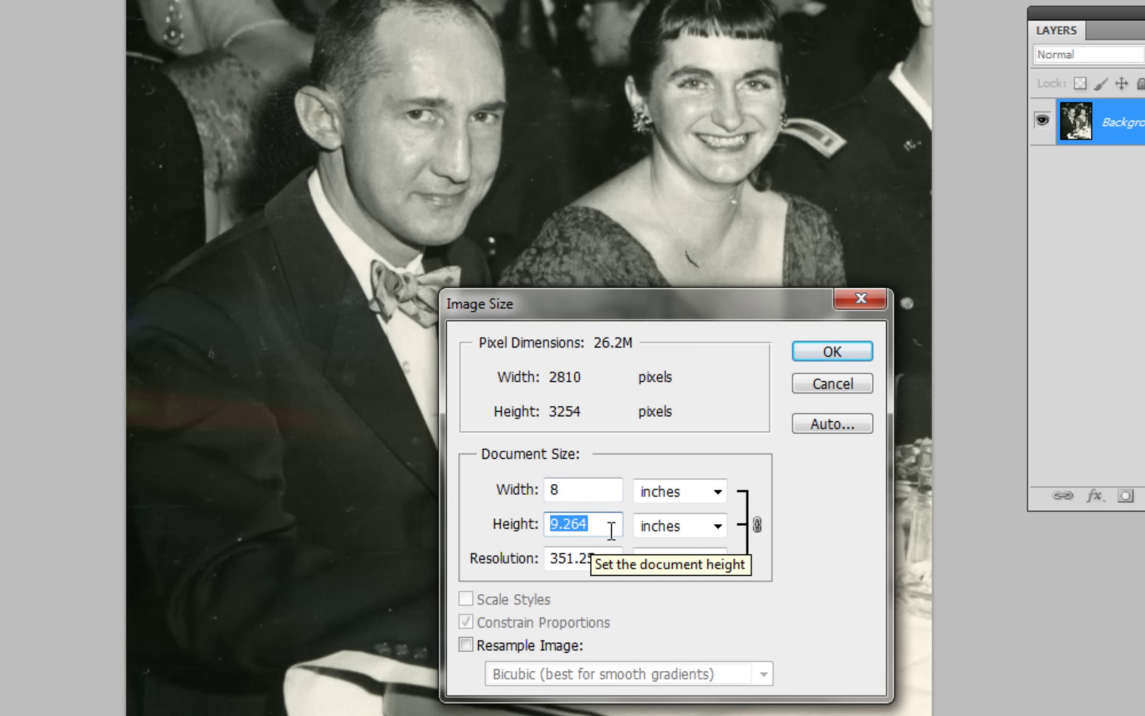
text(10)
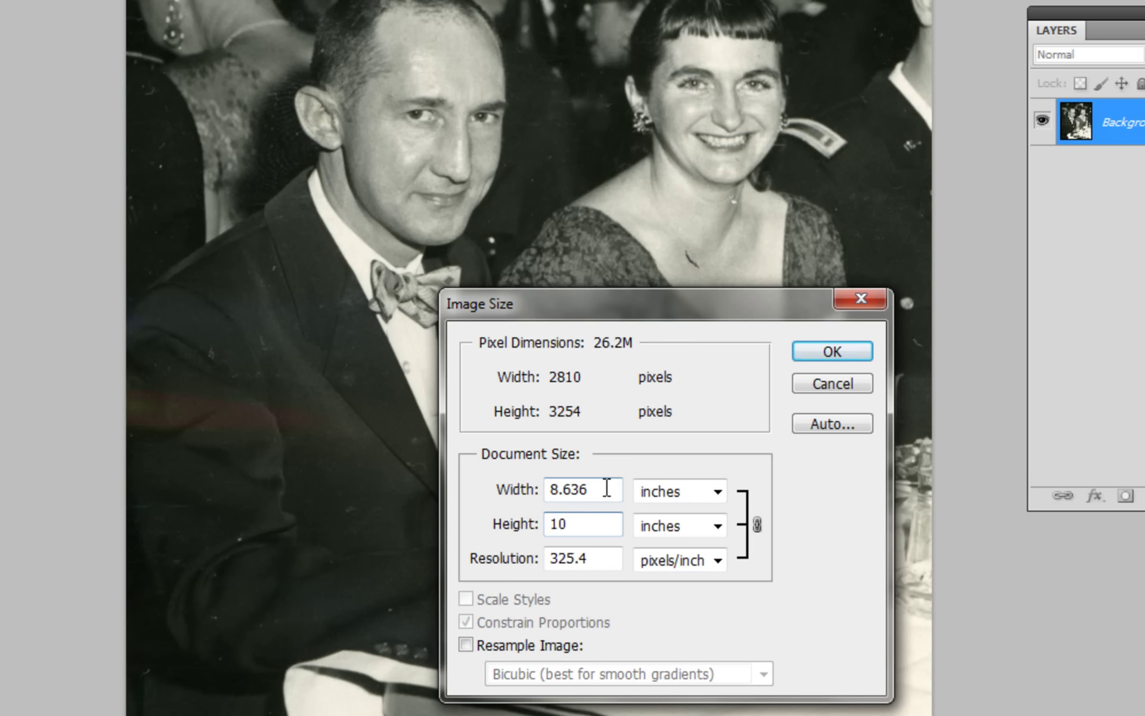
drag(609, 489, 544, 488)
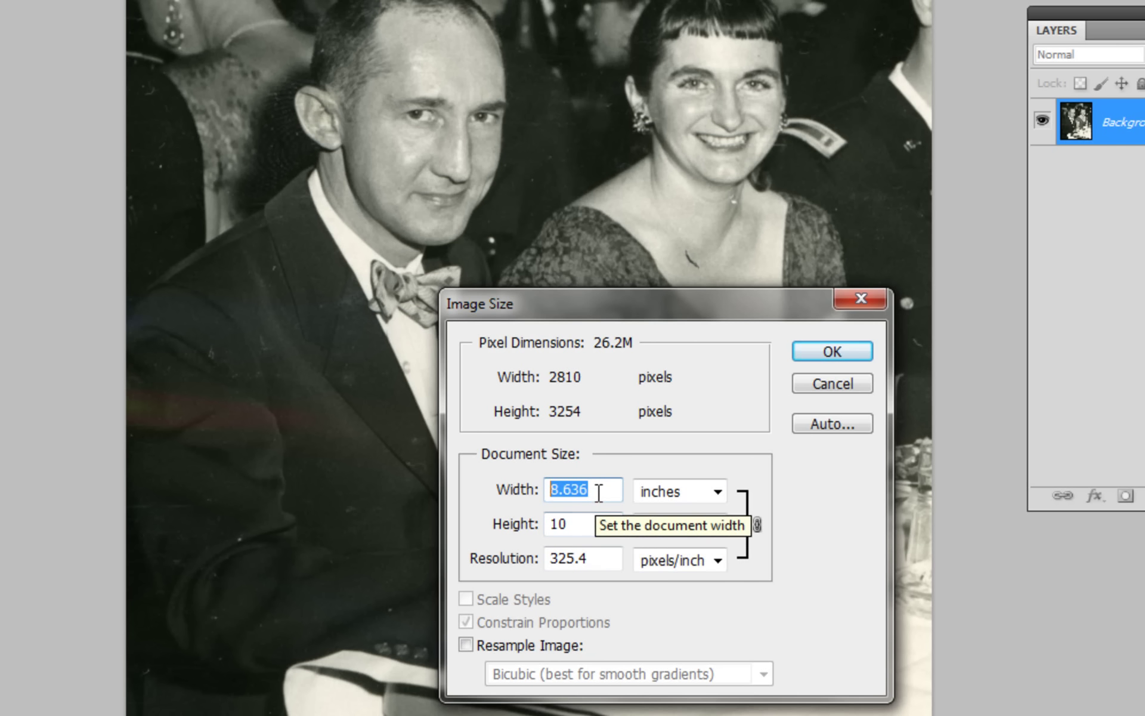
text(8)
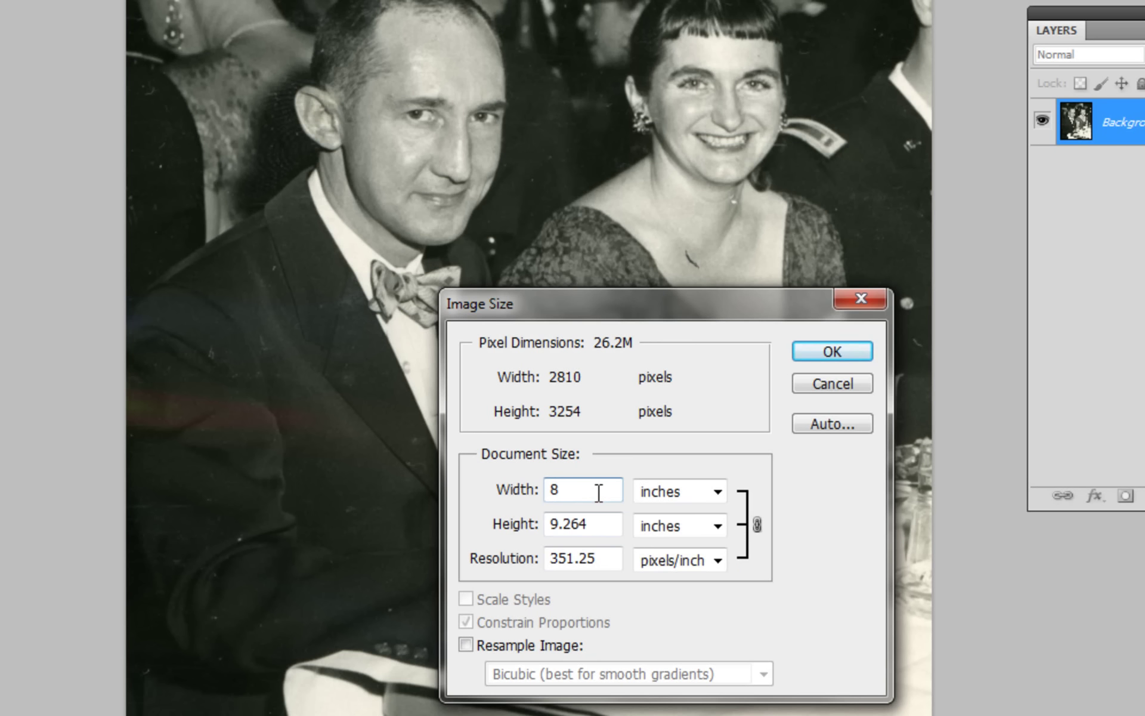
double_click(599, 524)
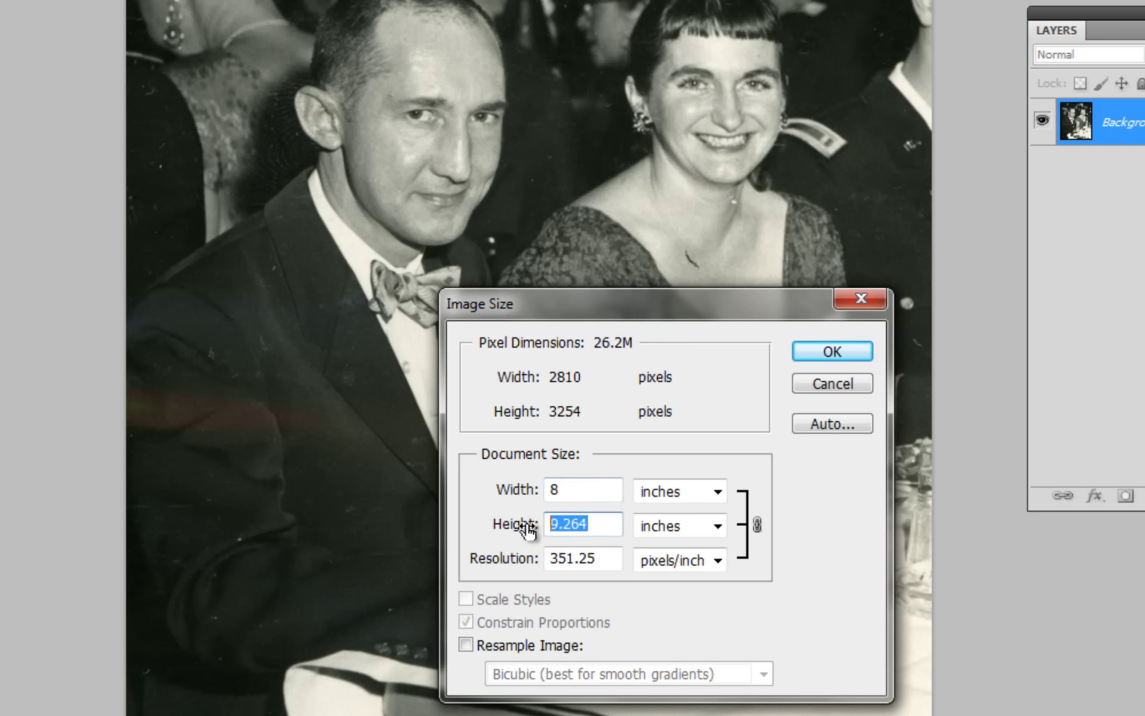
double_click(576, 489)
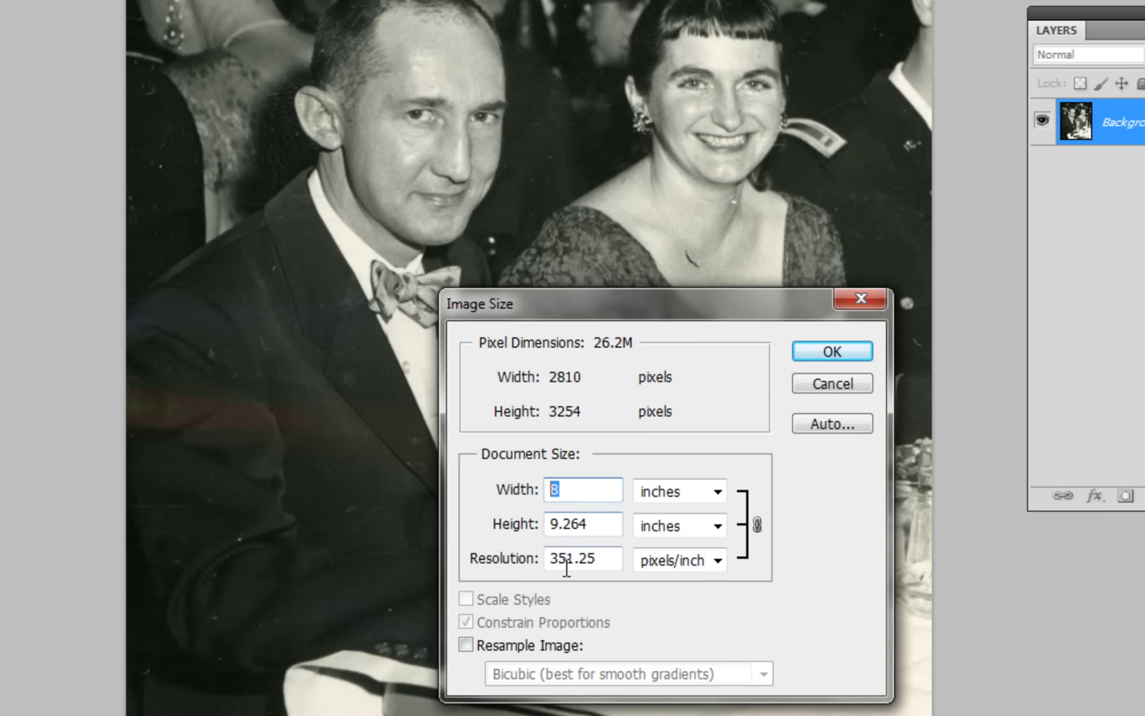
drag(553, 558, 606, 557)
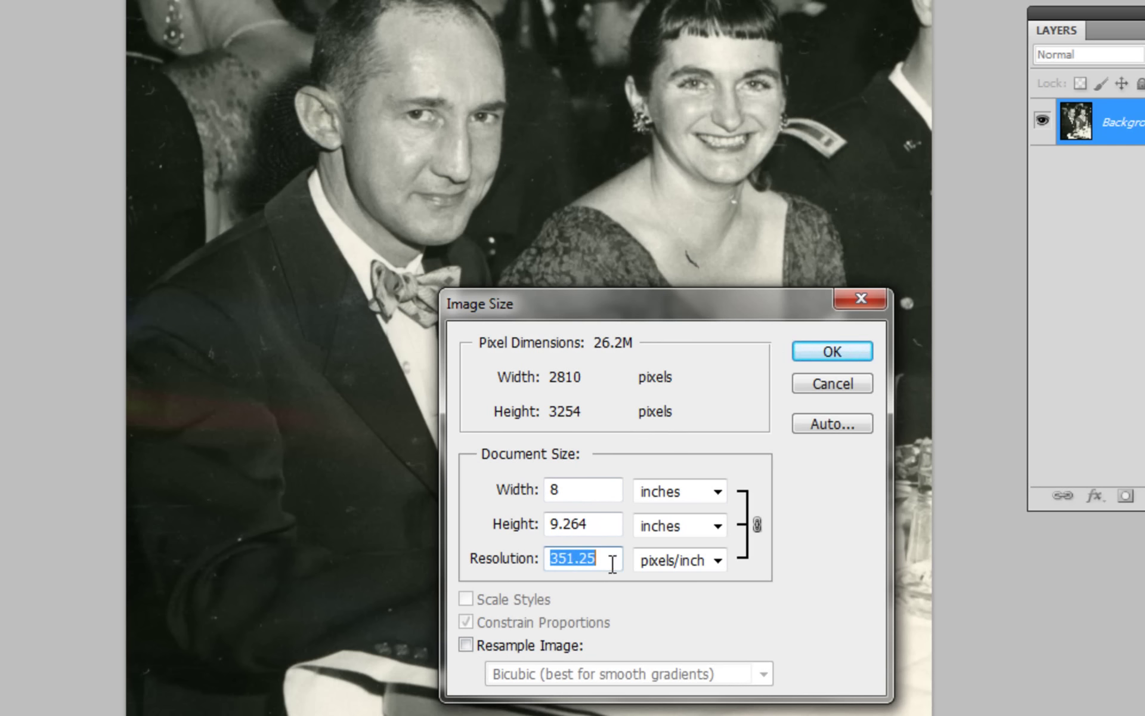
click(833, 352)
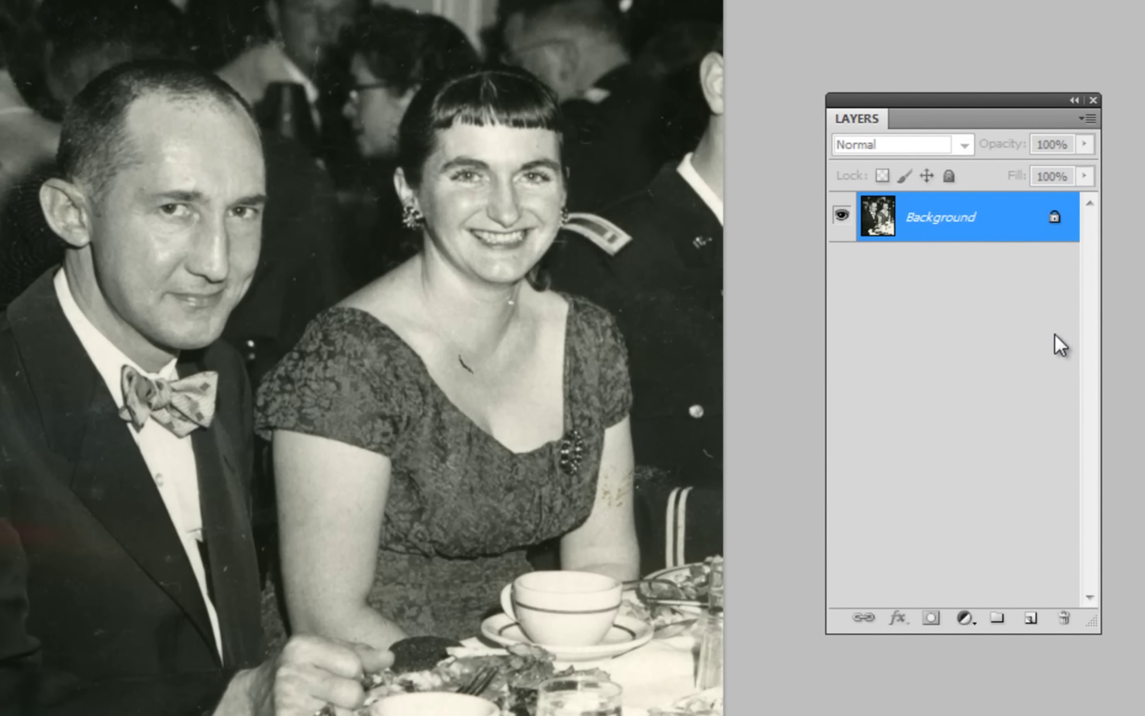
Duplicate the Background layer and name the copy Original.
drag(1007, 218, 1035, 620)
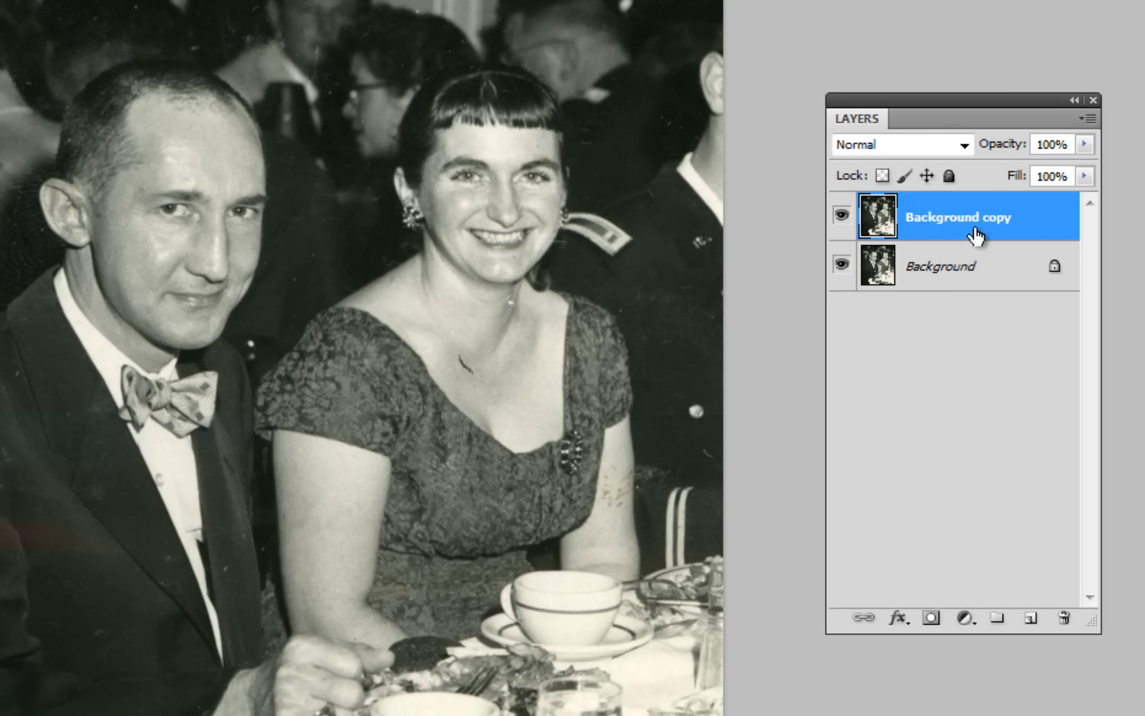
double_click(941, 218)
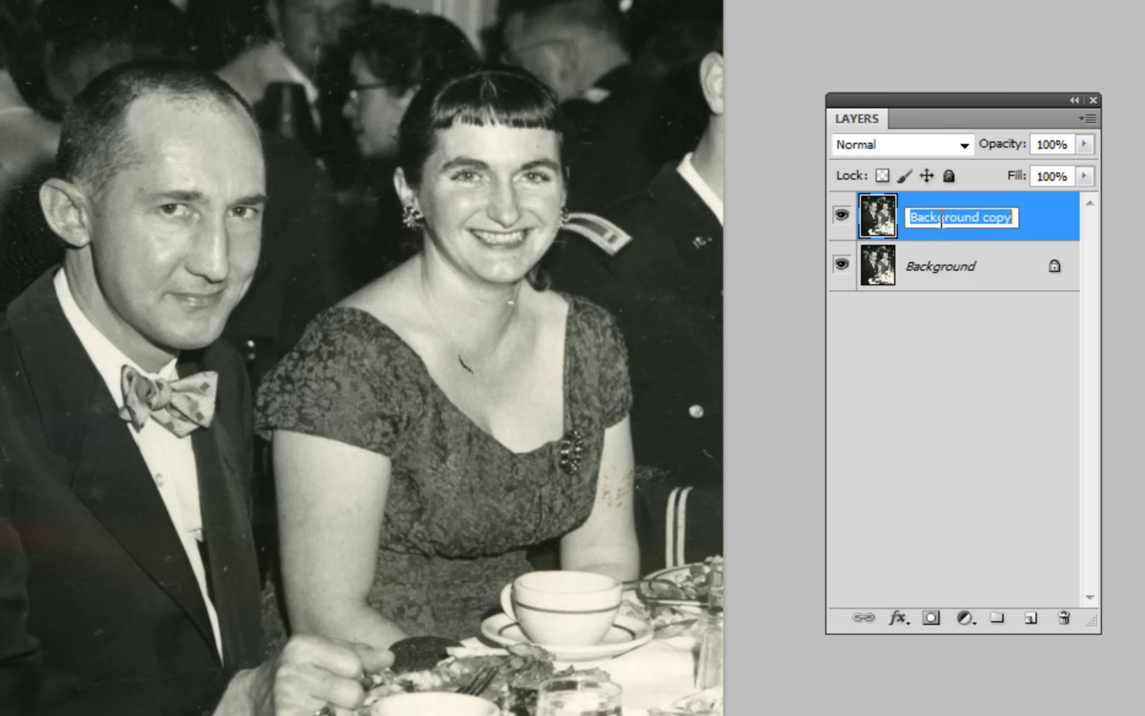
text(O)
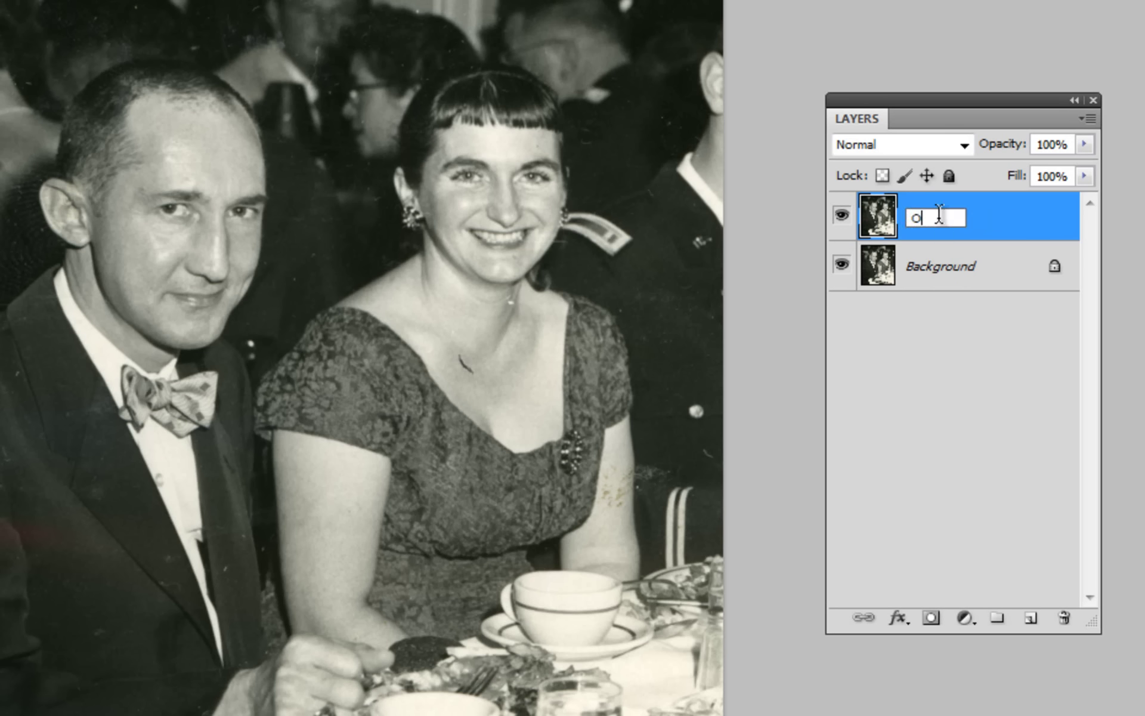
text(riginal)
Convert the Background layer into a regular layer named Working.
double_click(934, 272)
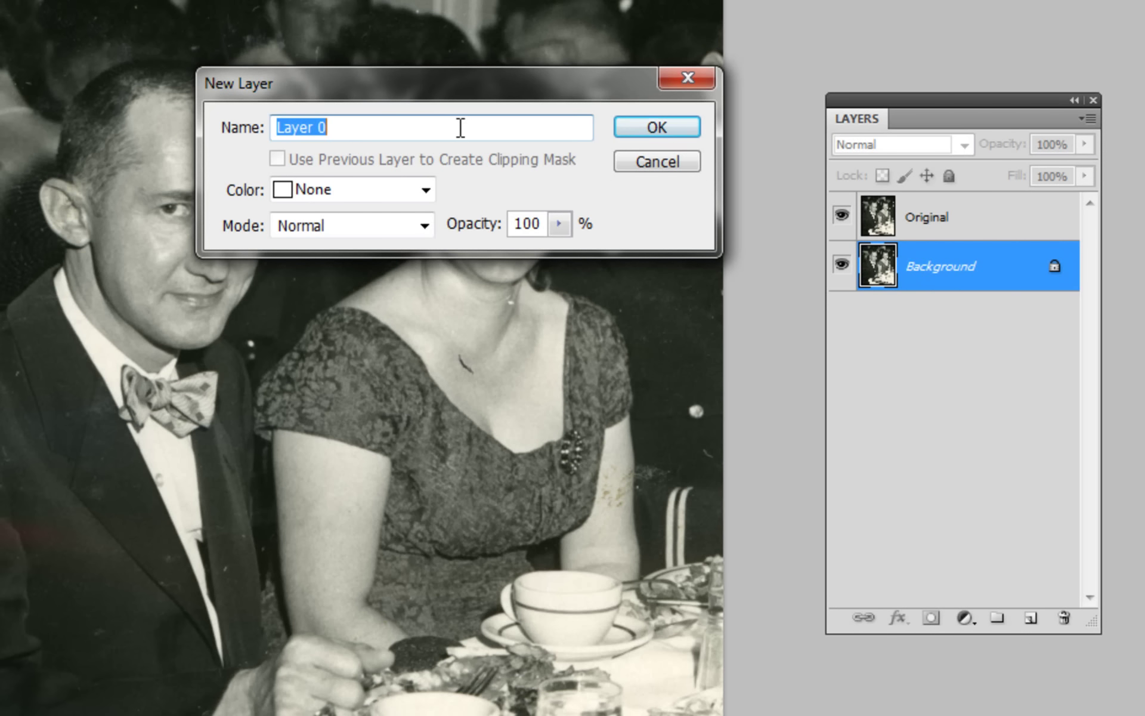
text(Working)
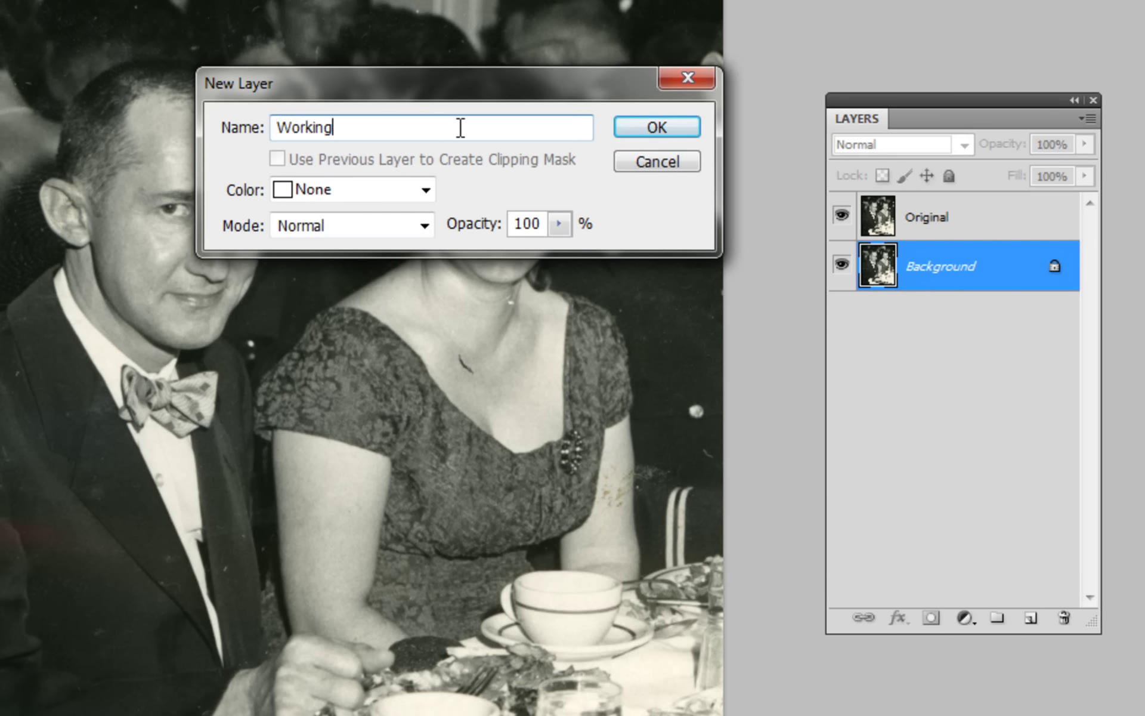
click(665, 122)
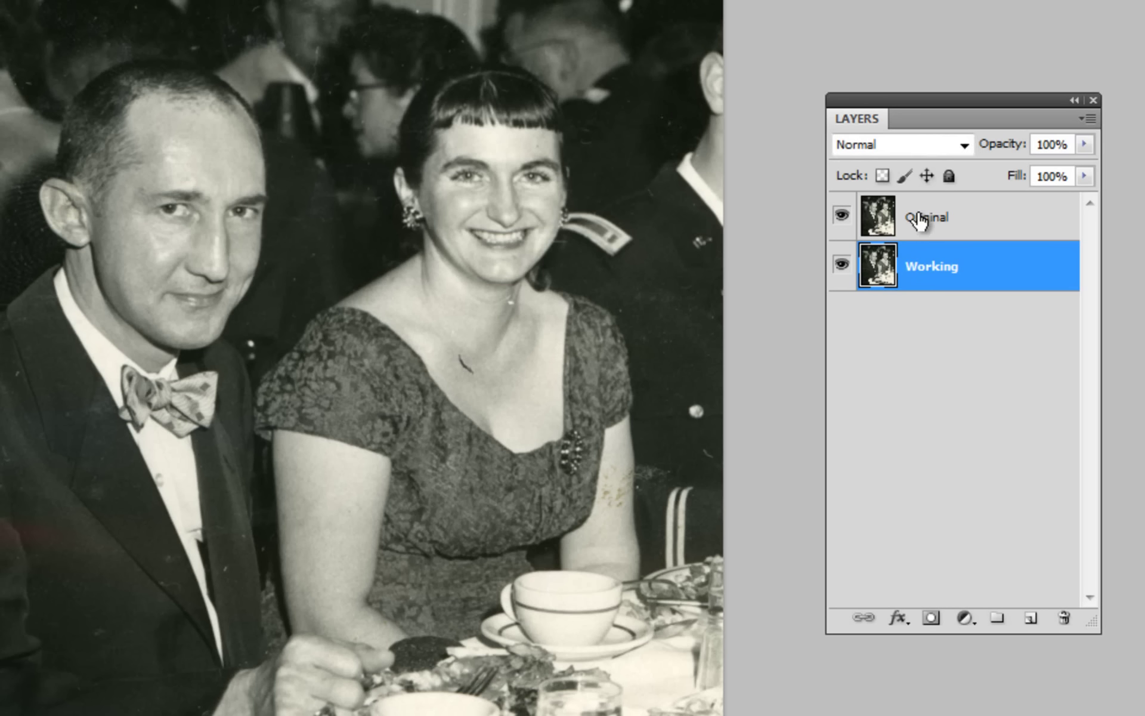
Label Original red, lock all its properties, hide it, and select the Working layer.
right_click(836, 230)
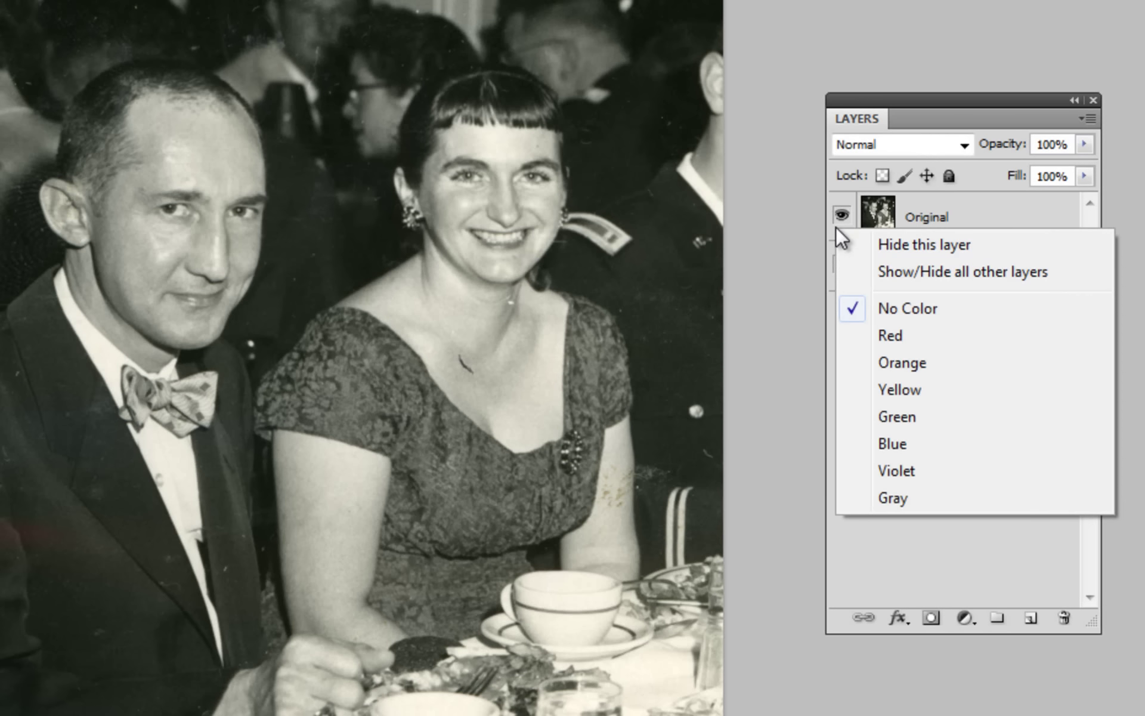
click(896, 335)
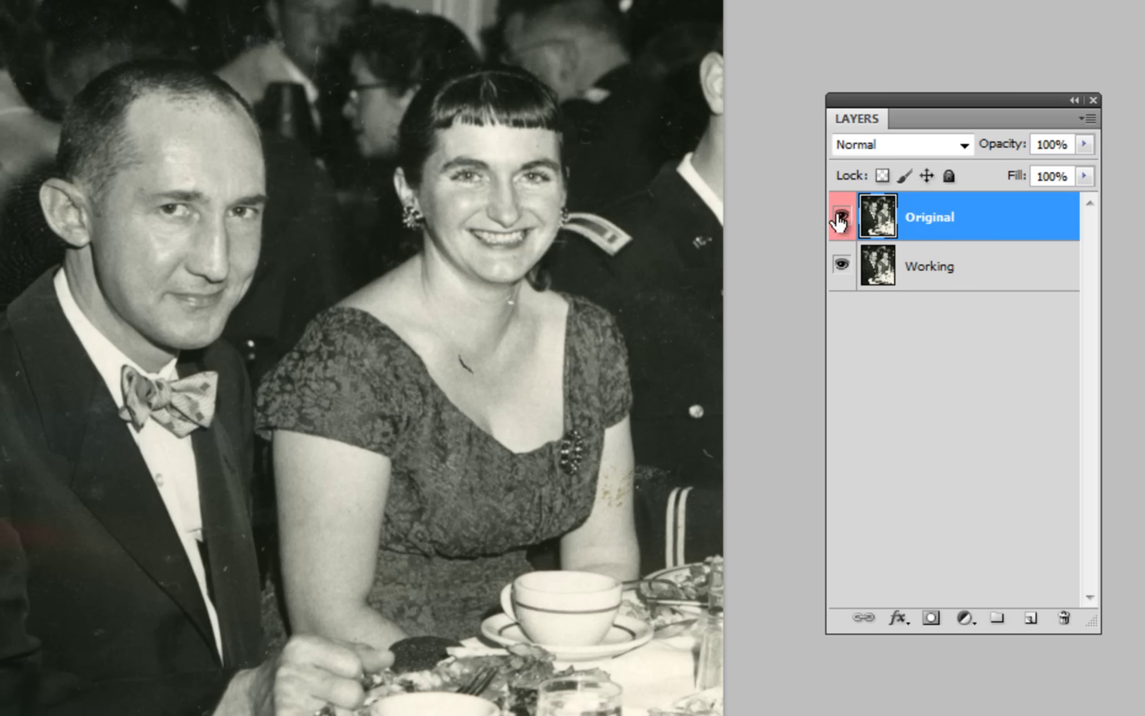
click(949, 176)
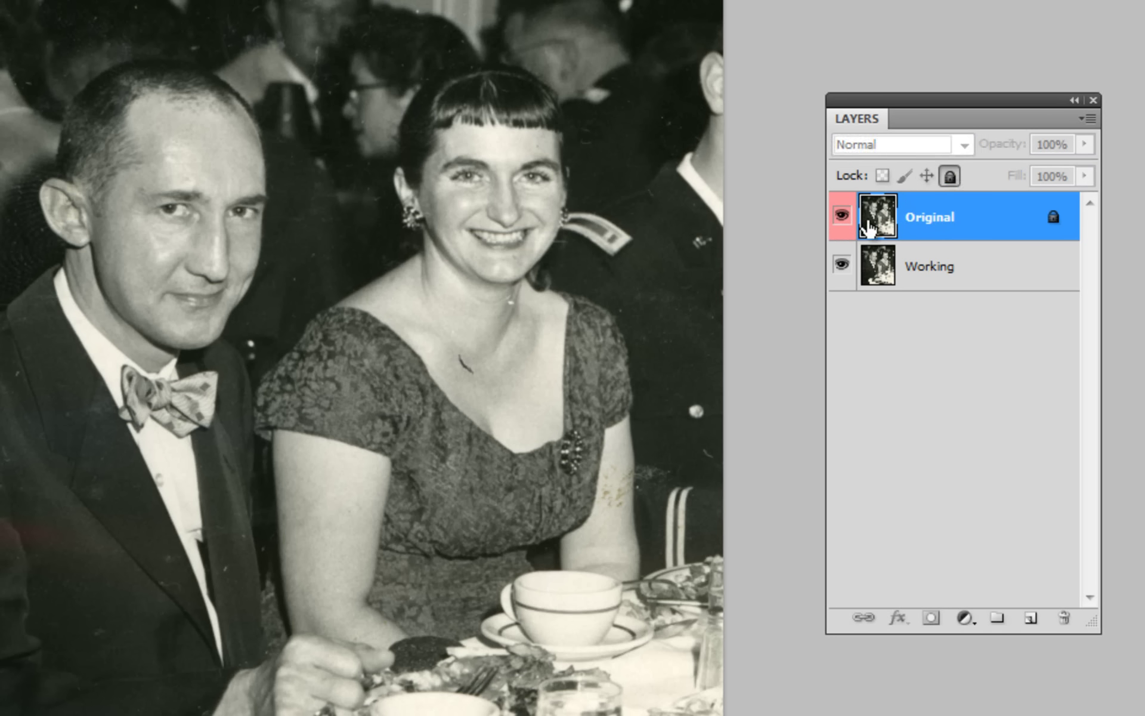
click(841, 216)
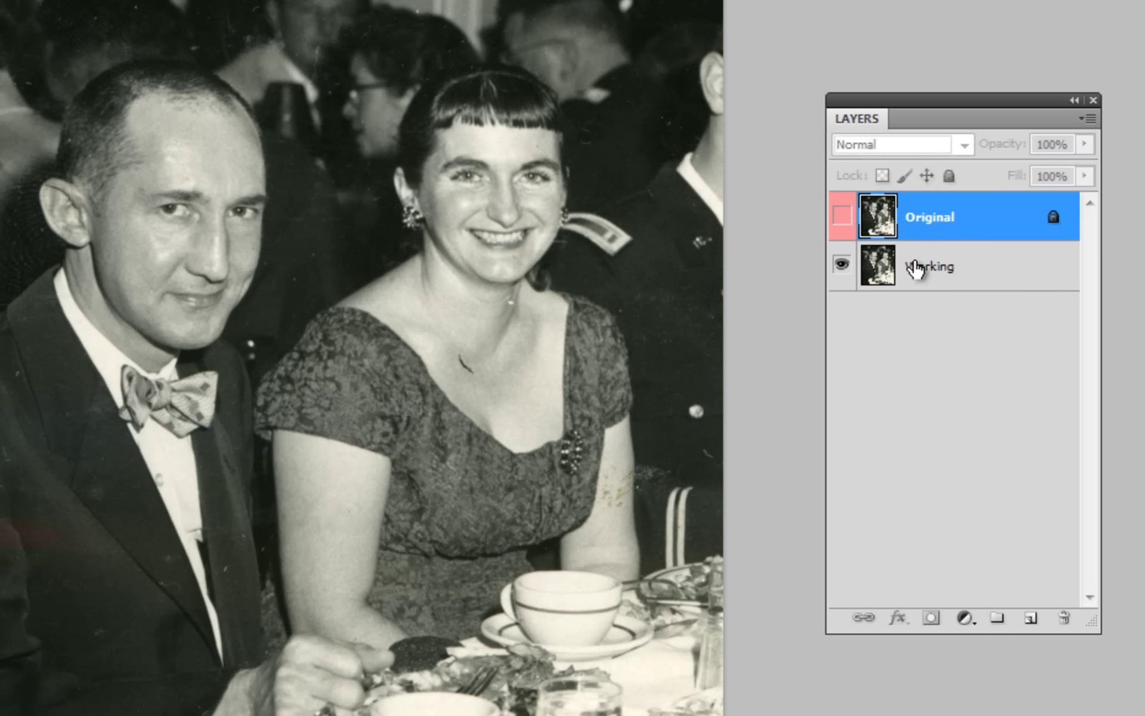
click(989, 276)
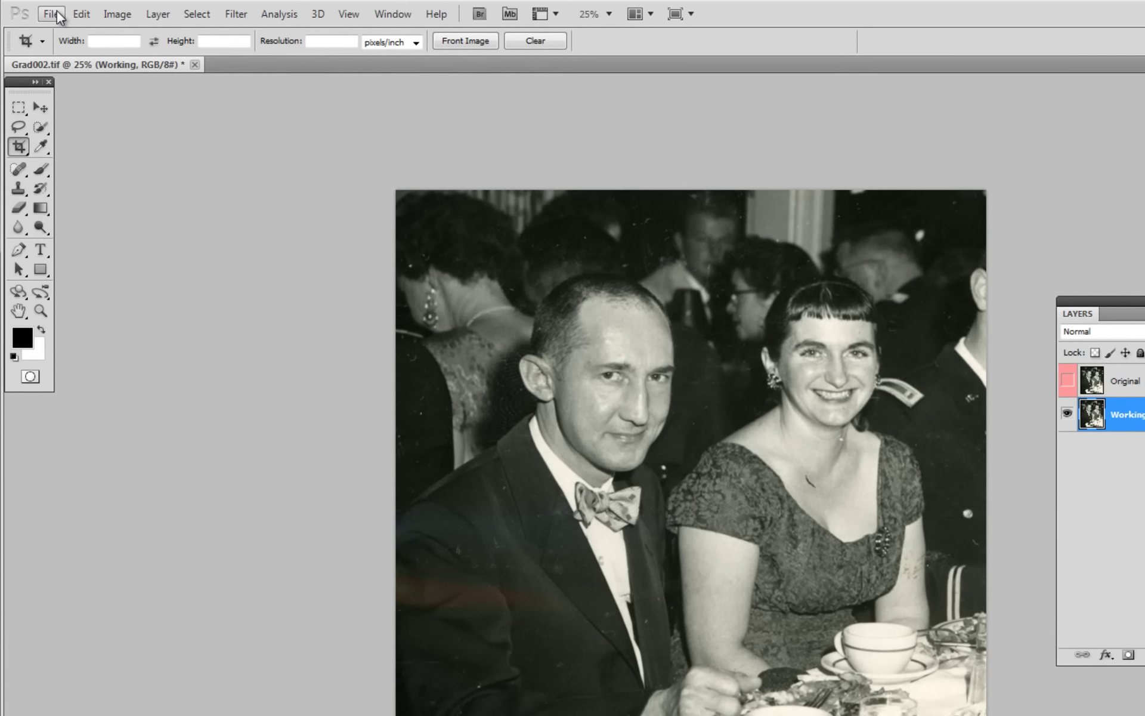
Start Save As and browse to S: > courses > cis120af > 2011-Fall-14942 > personal folder.
click(57, 12)
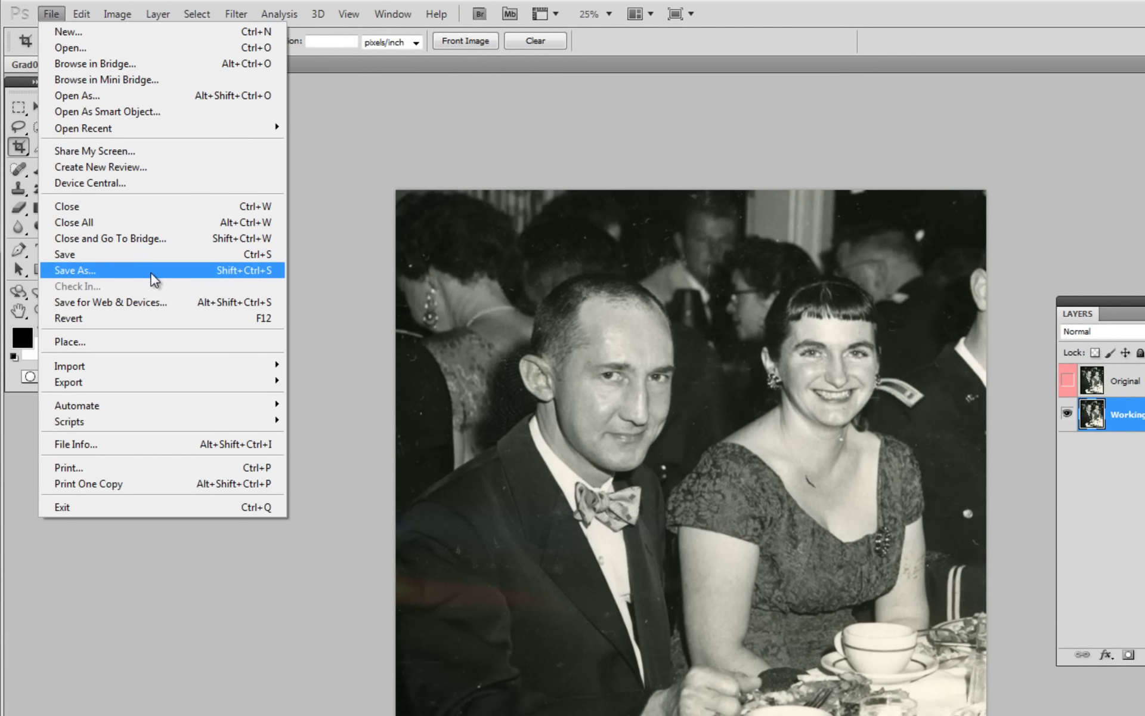
click(151, 273)
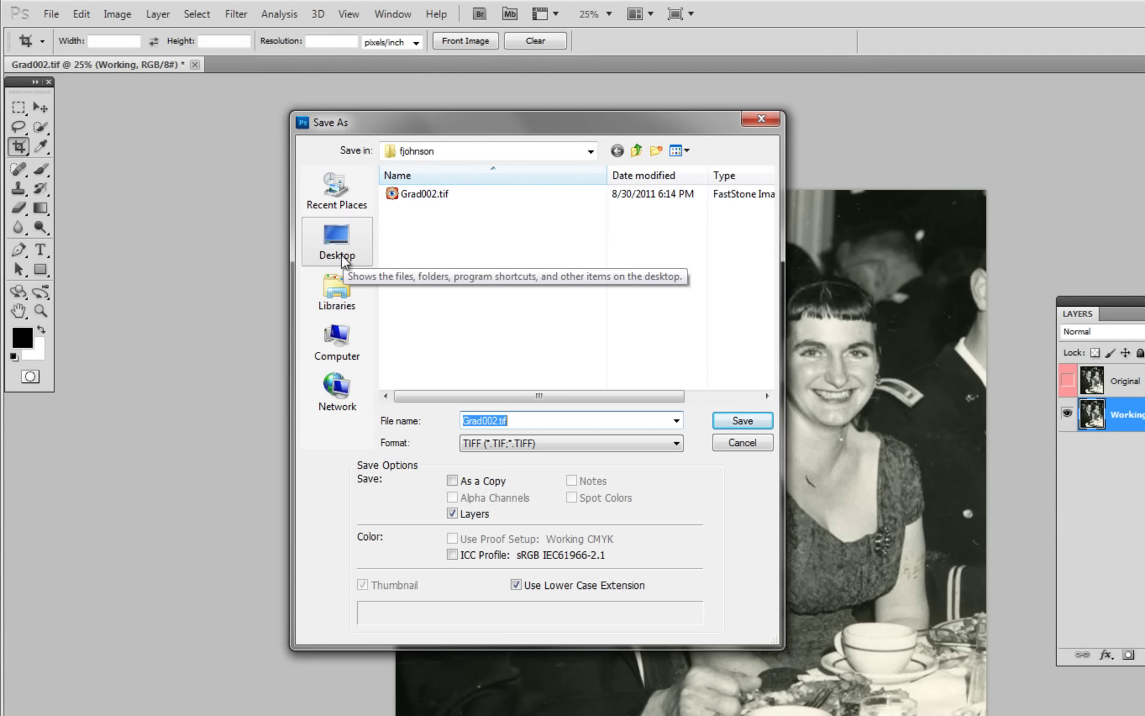
click(345, 338)
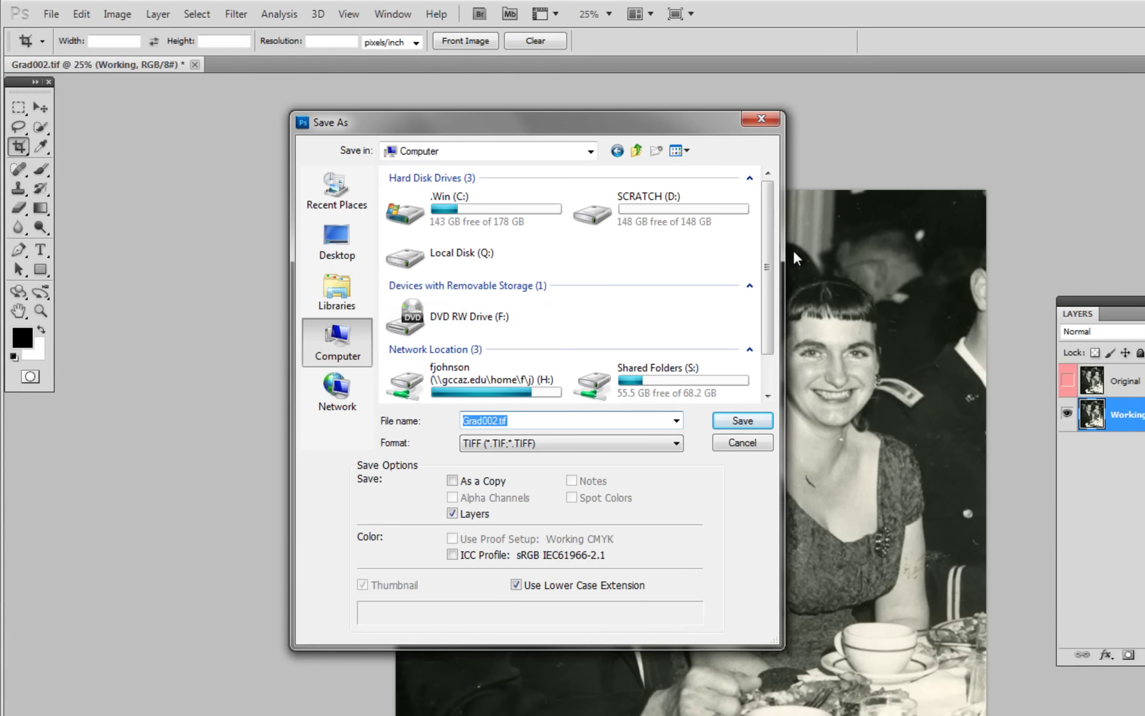
double_click(645, 383)
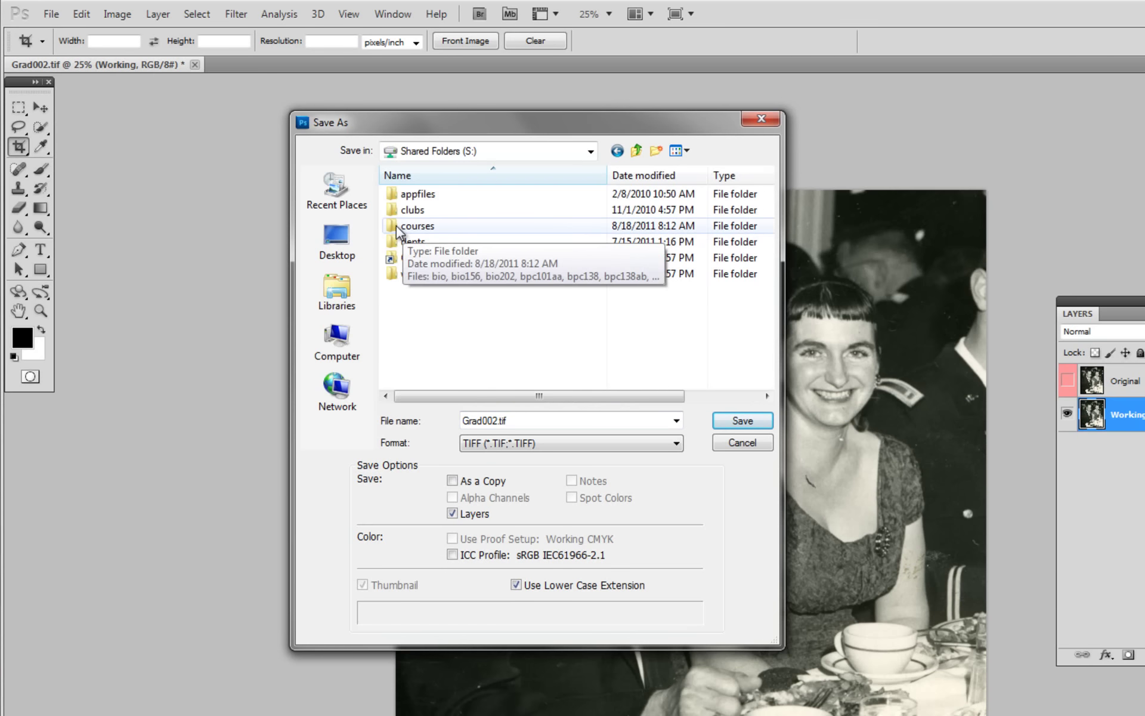
double_click(398, 228)
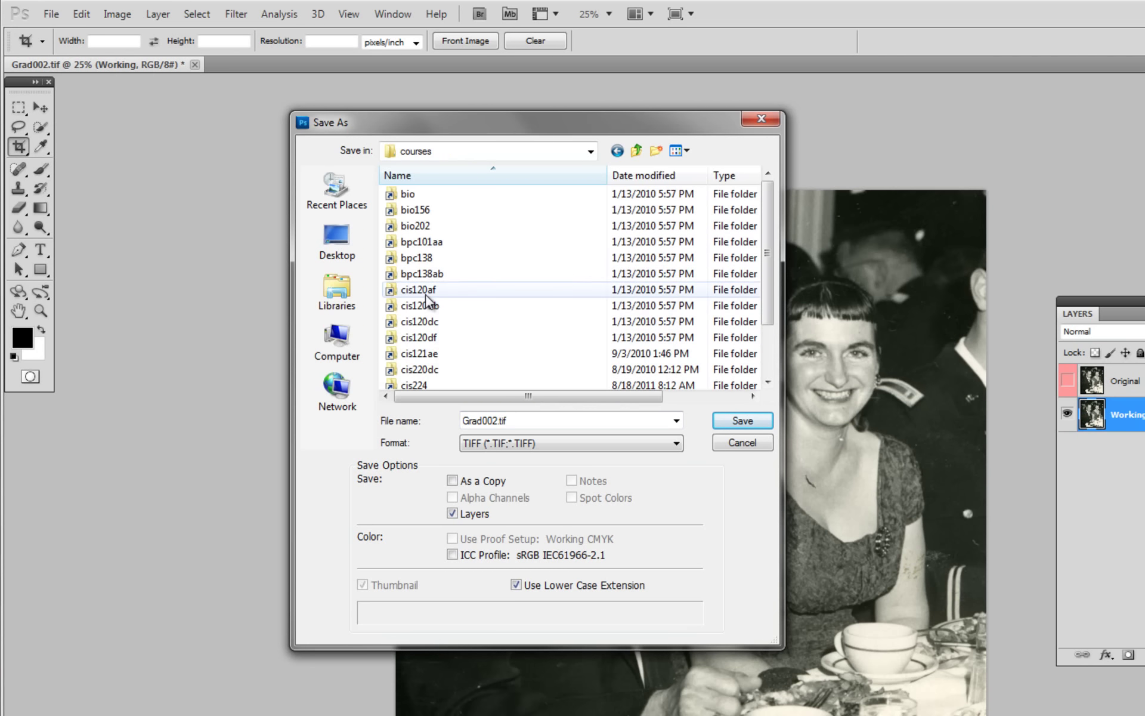
double_click(425, 291)
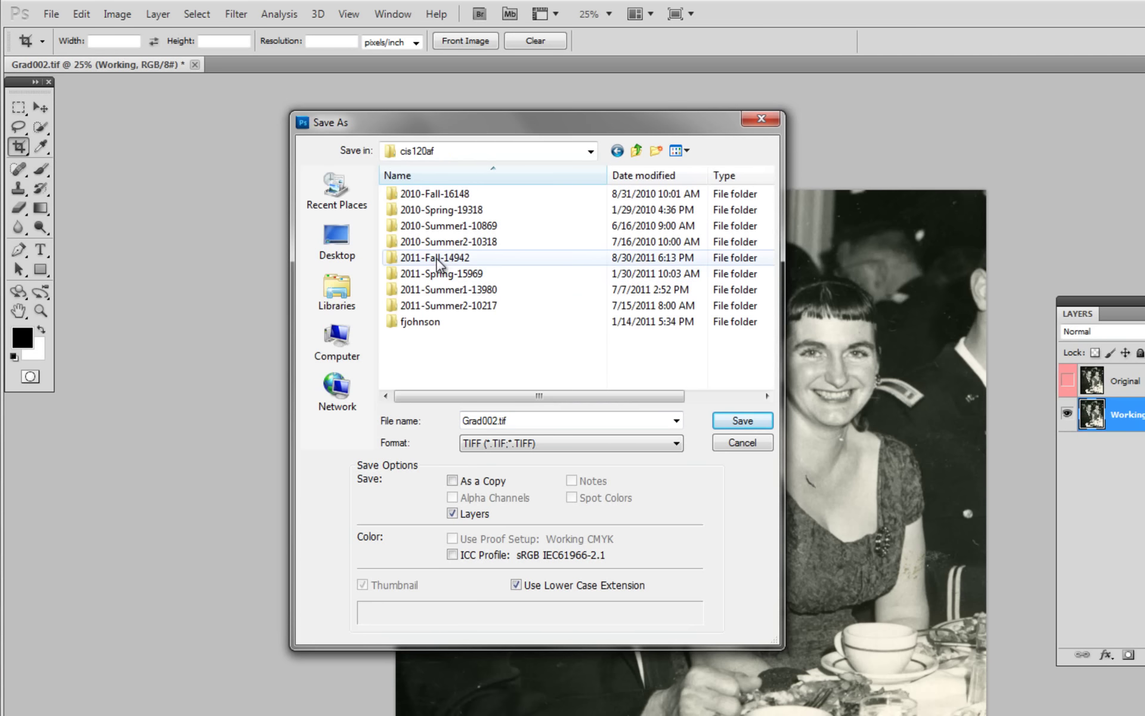
double_click(437, 258)
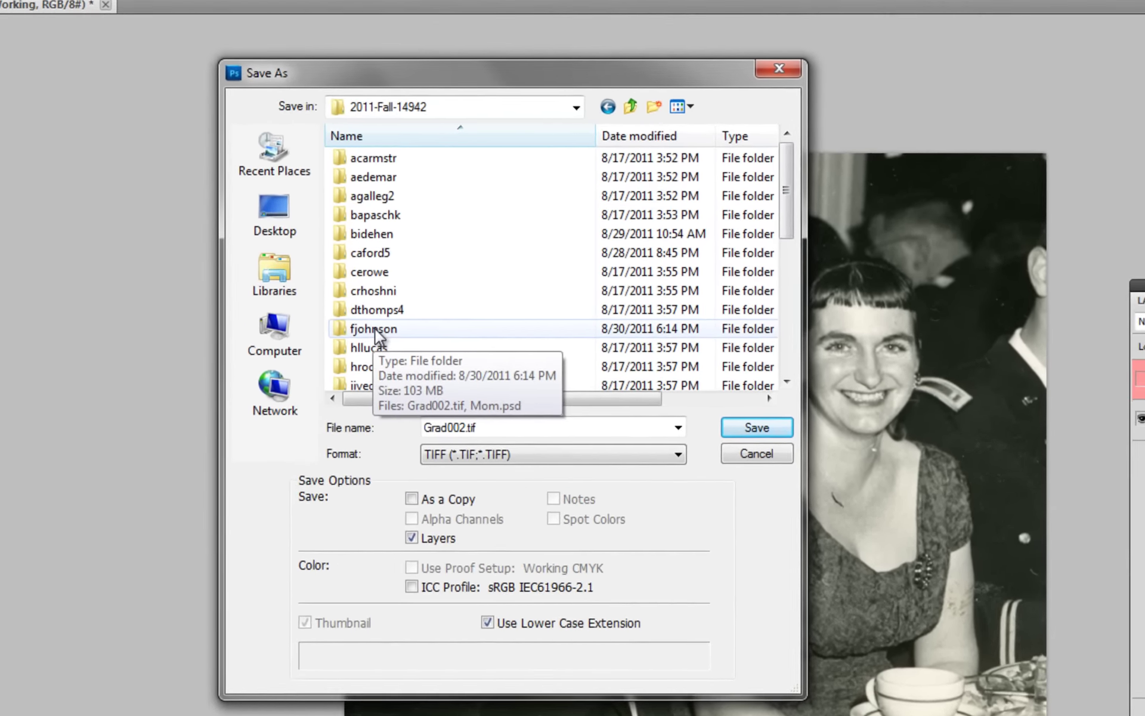
double_click(420, 337)
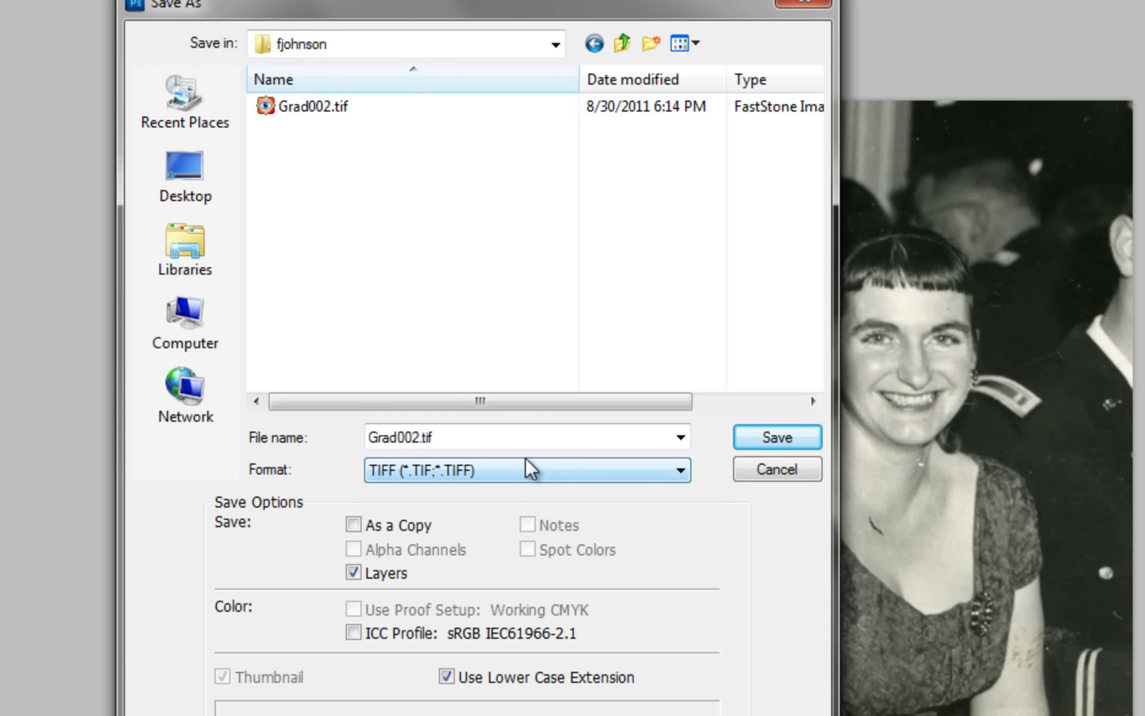
Save as Photoshop PSD, named with the student's name plus _Scan1, keeping Maximize Compatibility on.
click(633, 469)
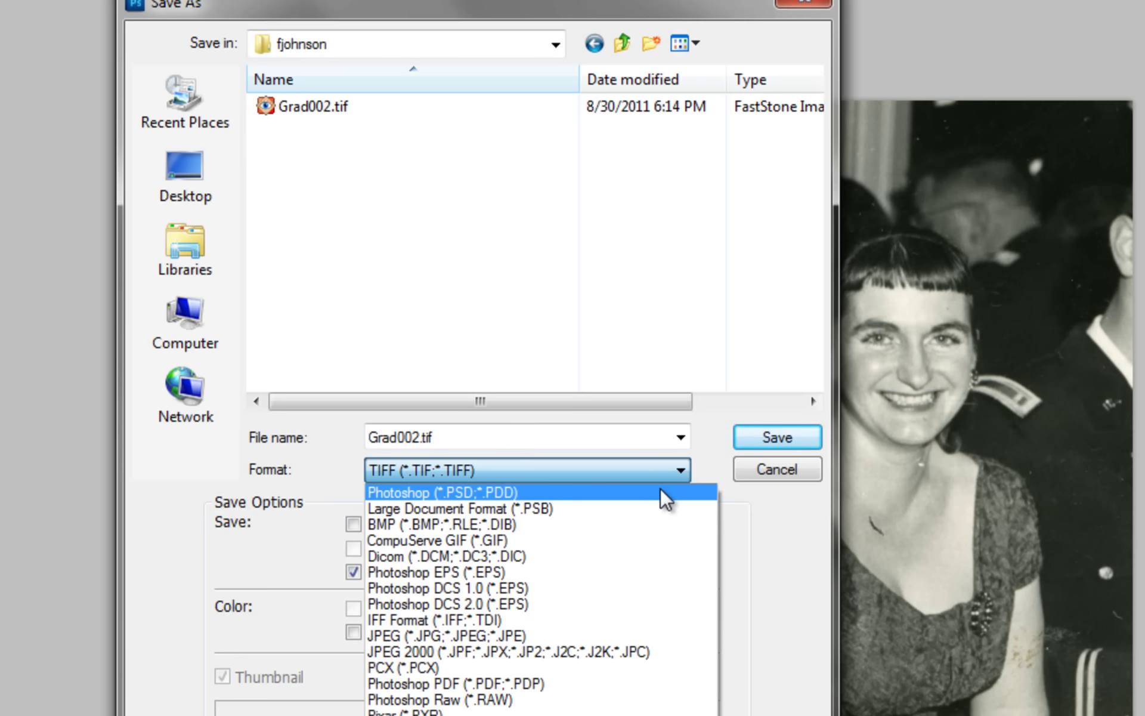
click(525, 486)
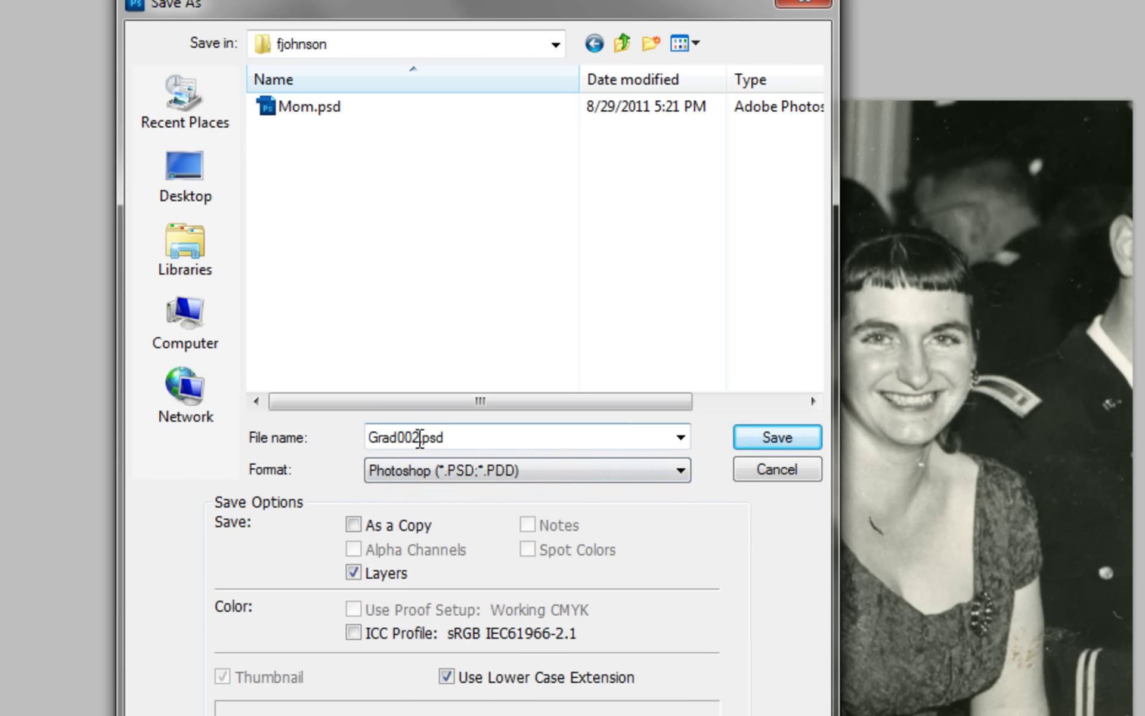
drag(420, 439, 327, 434)
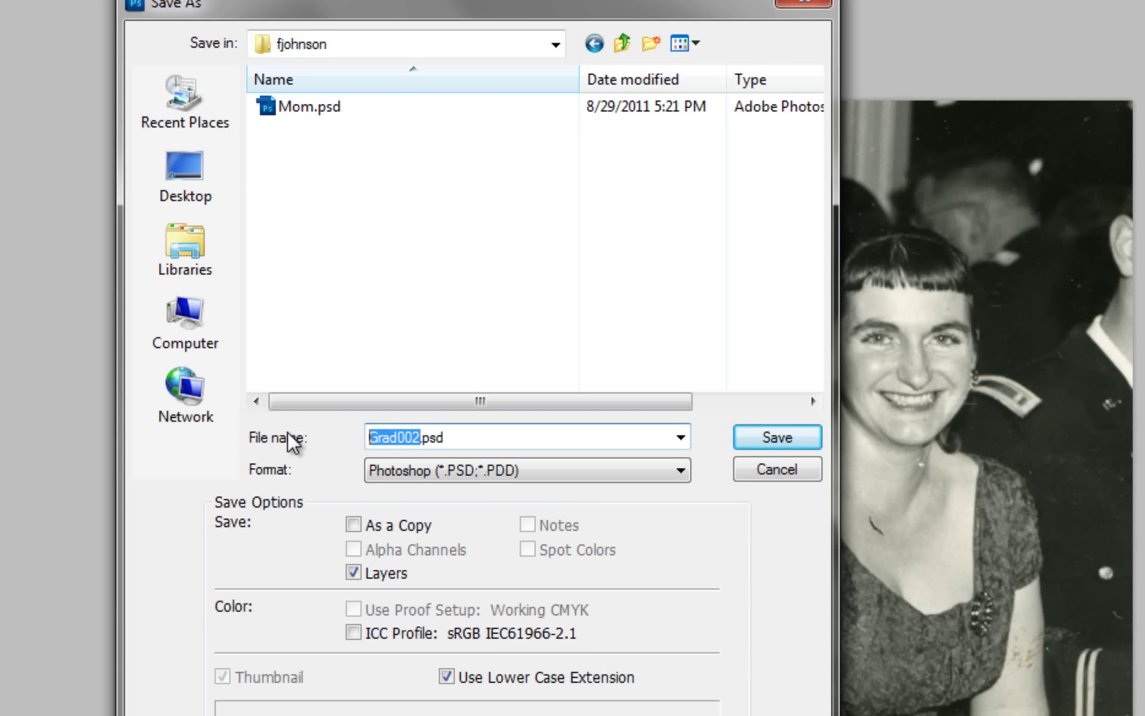
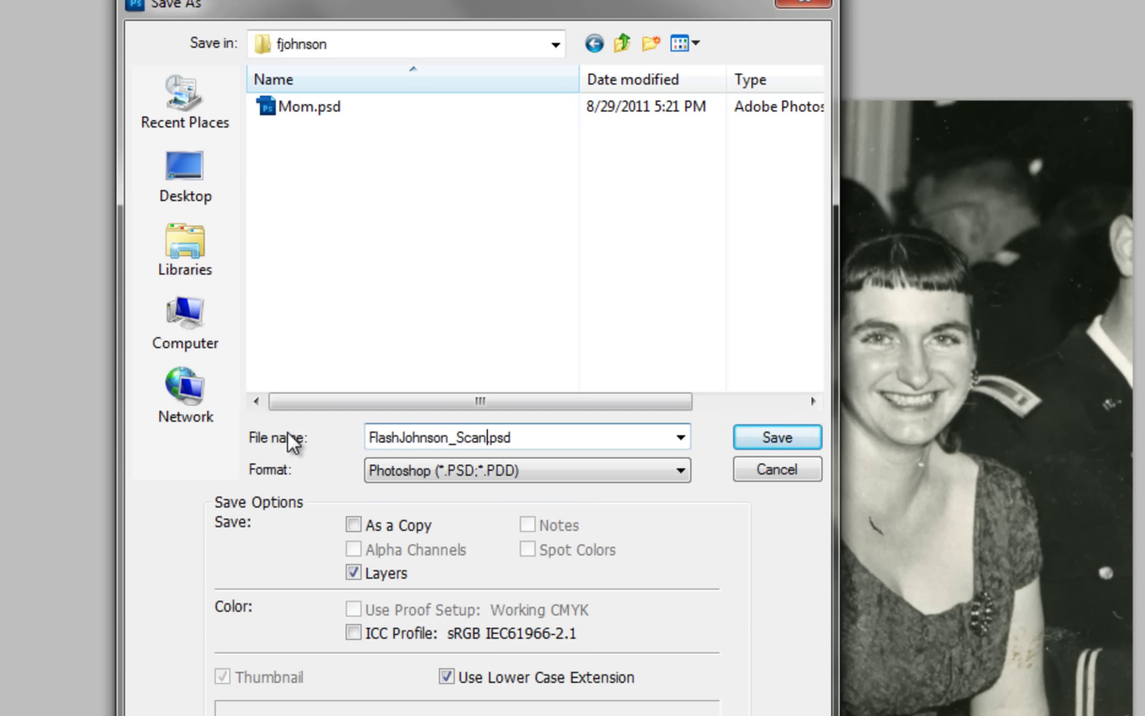
text(1)
drag(506, 437, 522, 437)
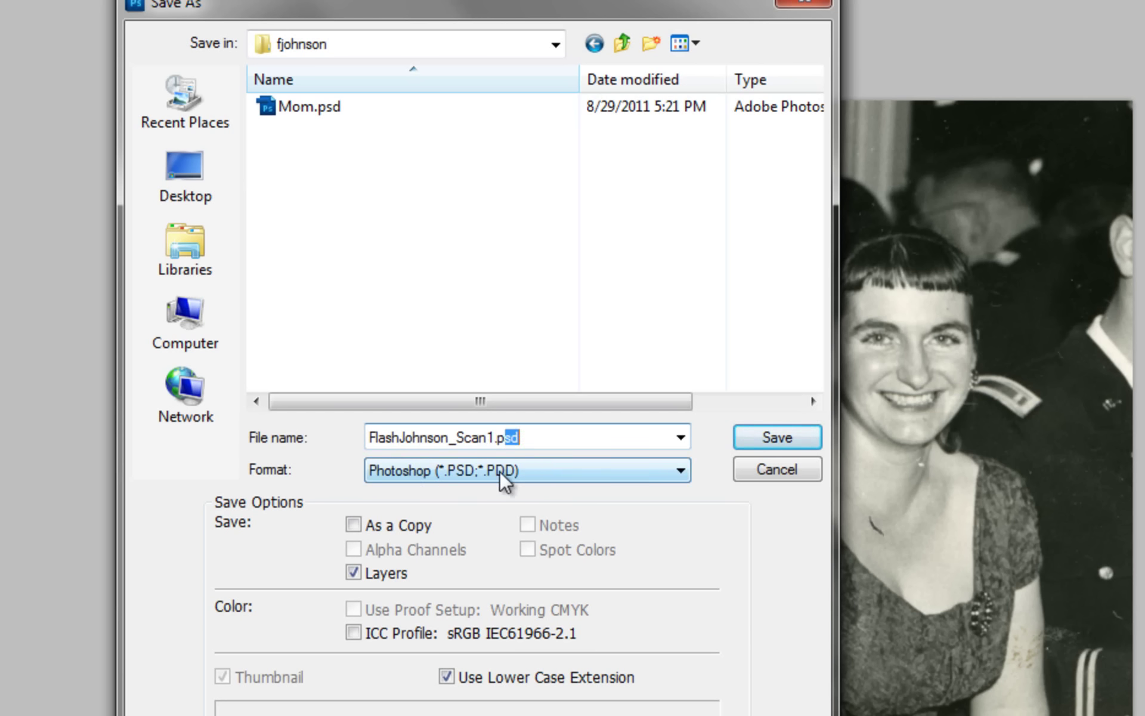
text(sd)
click(508, 444)
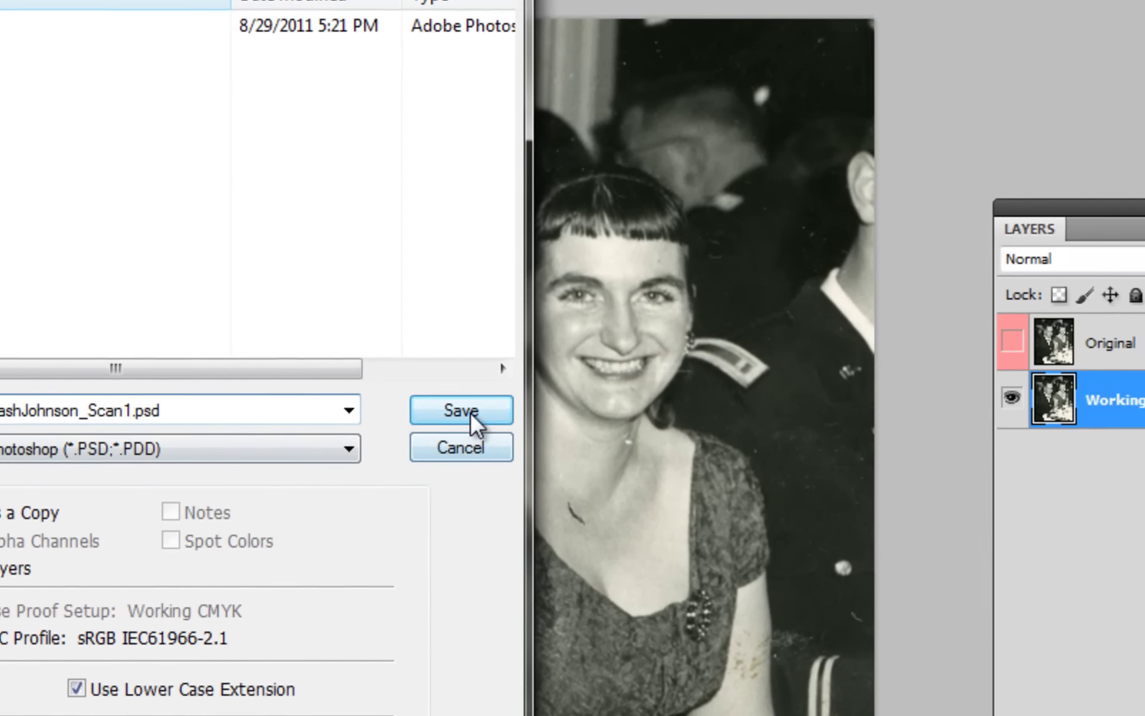
click(471, 415)
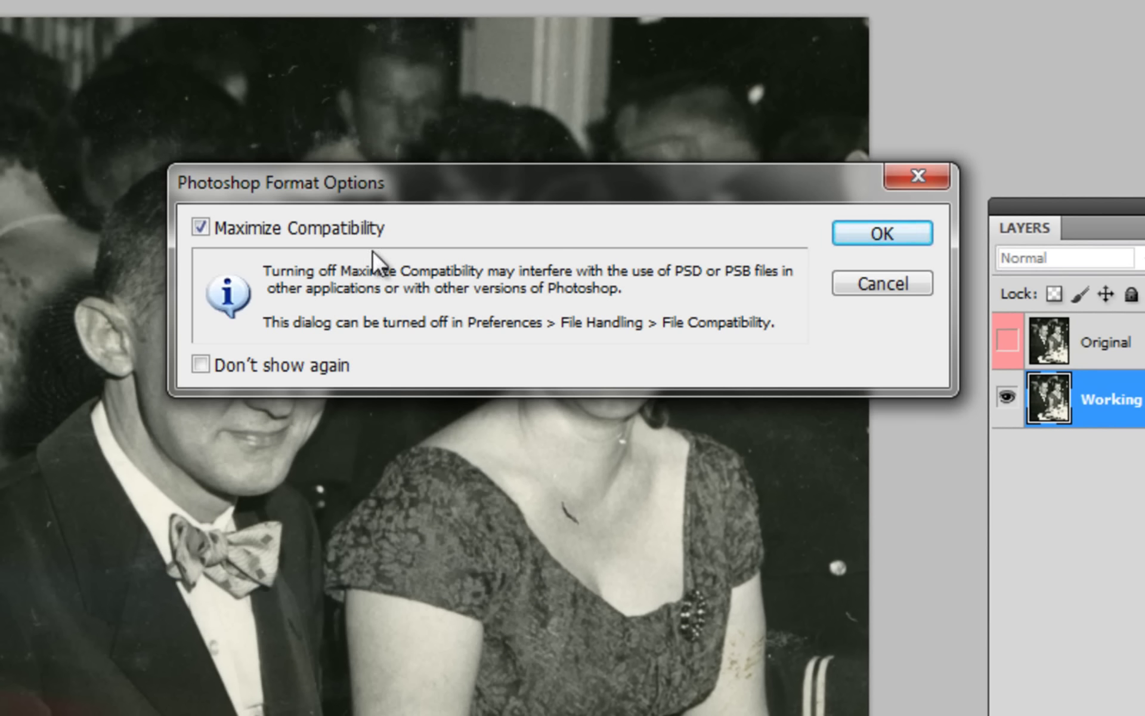
click(878, 237)
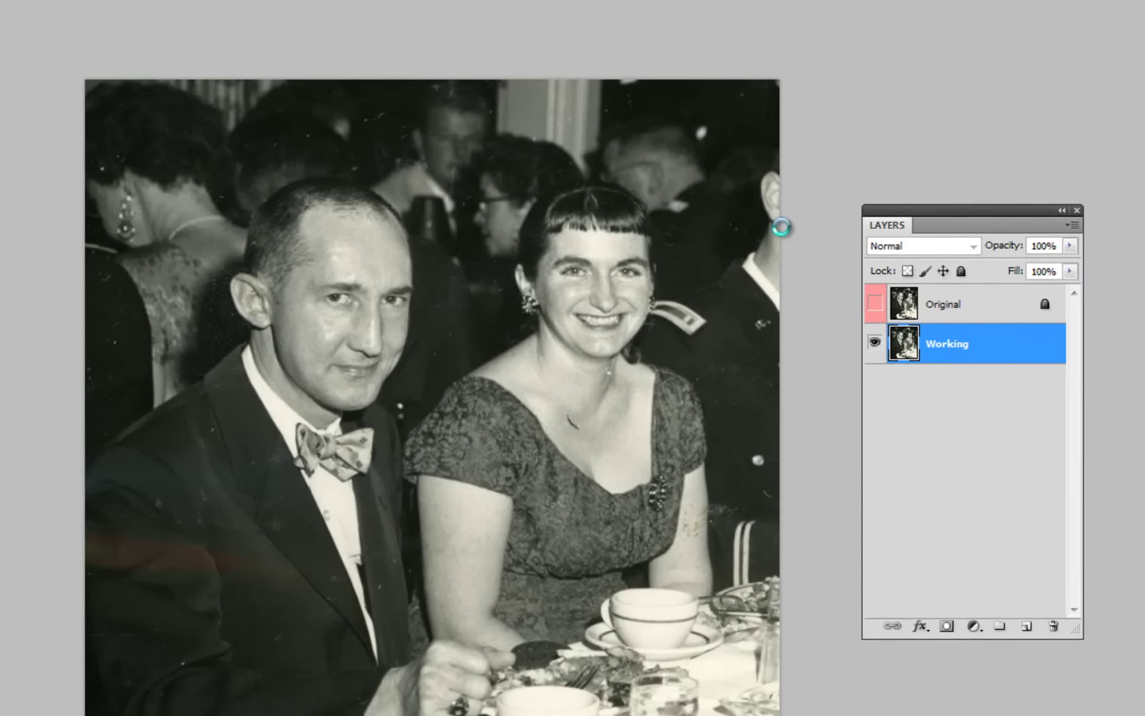